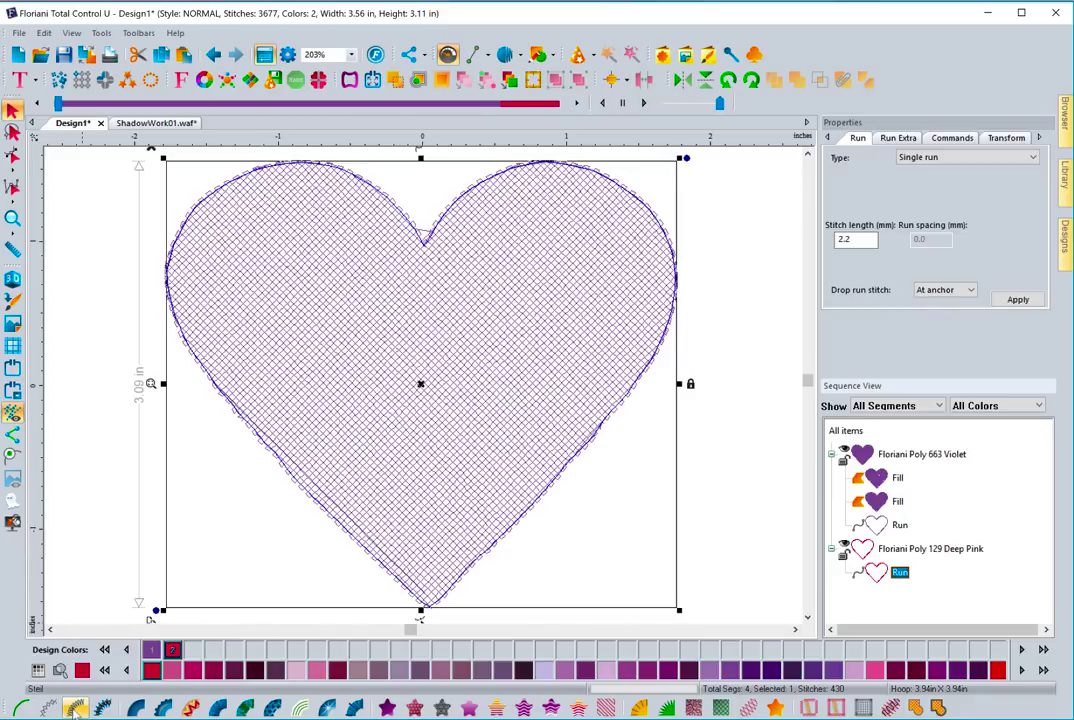
Convert the heart's Deep Pink outline run to a Steil stitch and preview the design in 3D.
click(75, 707)
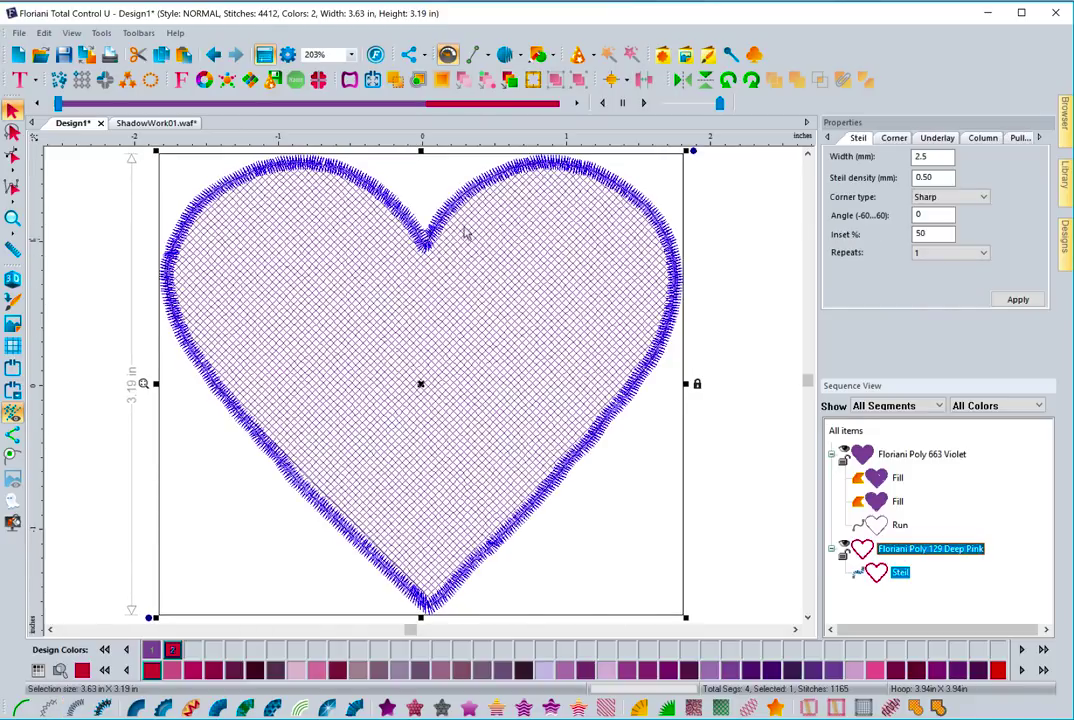
click(731, 243)
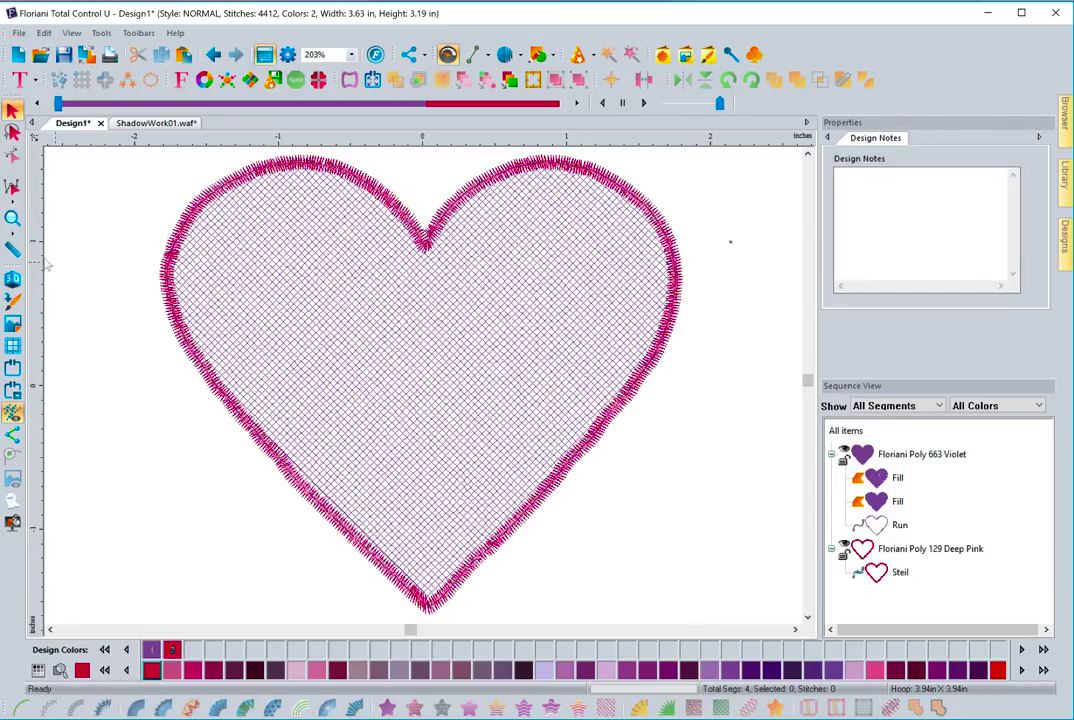
click(13, 280)
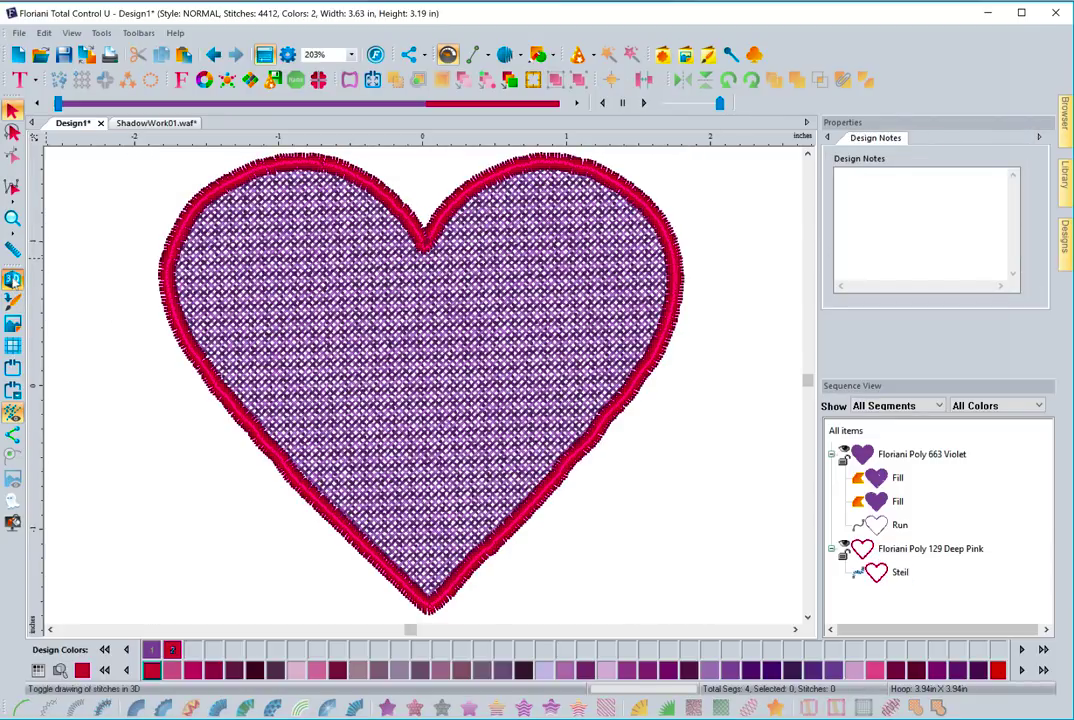
click(13, 280)
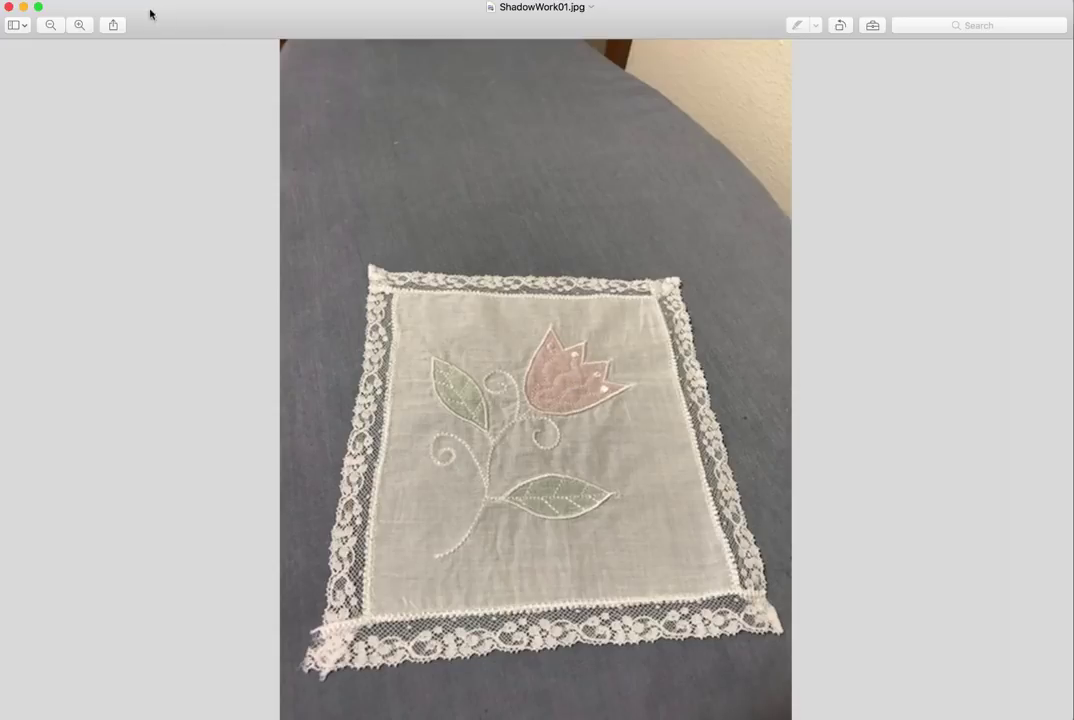
Switch to the ShadowWork01.waf design and make the hidden tulip and leaf outline artwork visible.
click(24, 10)
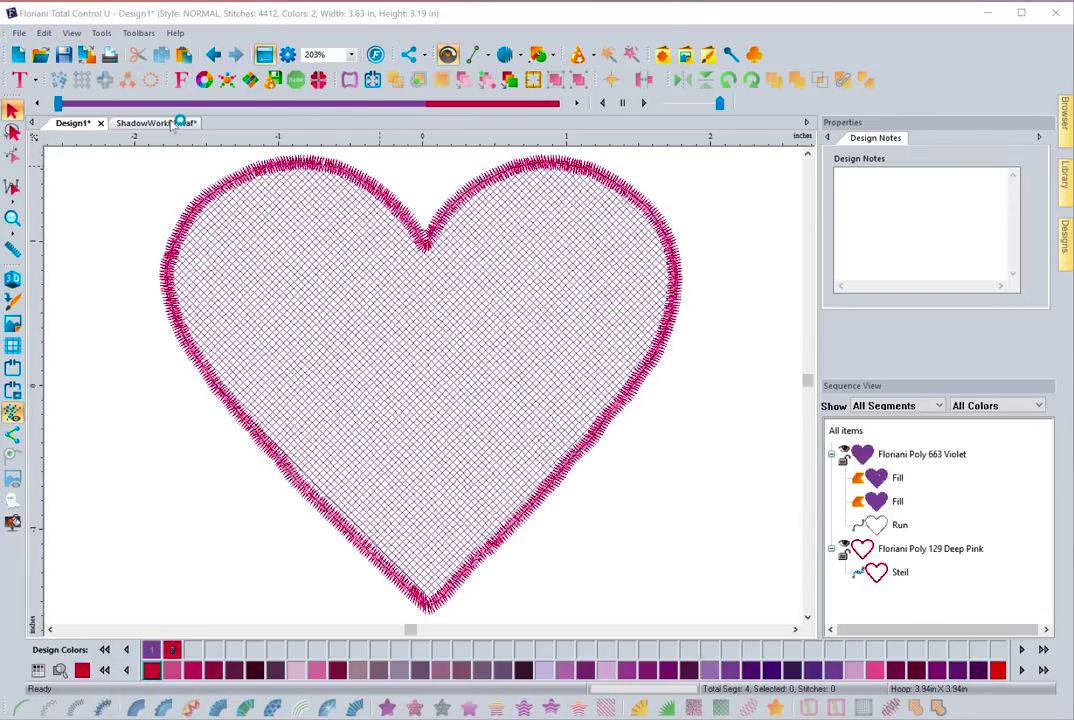
click(128, 122)
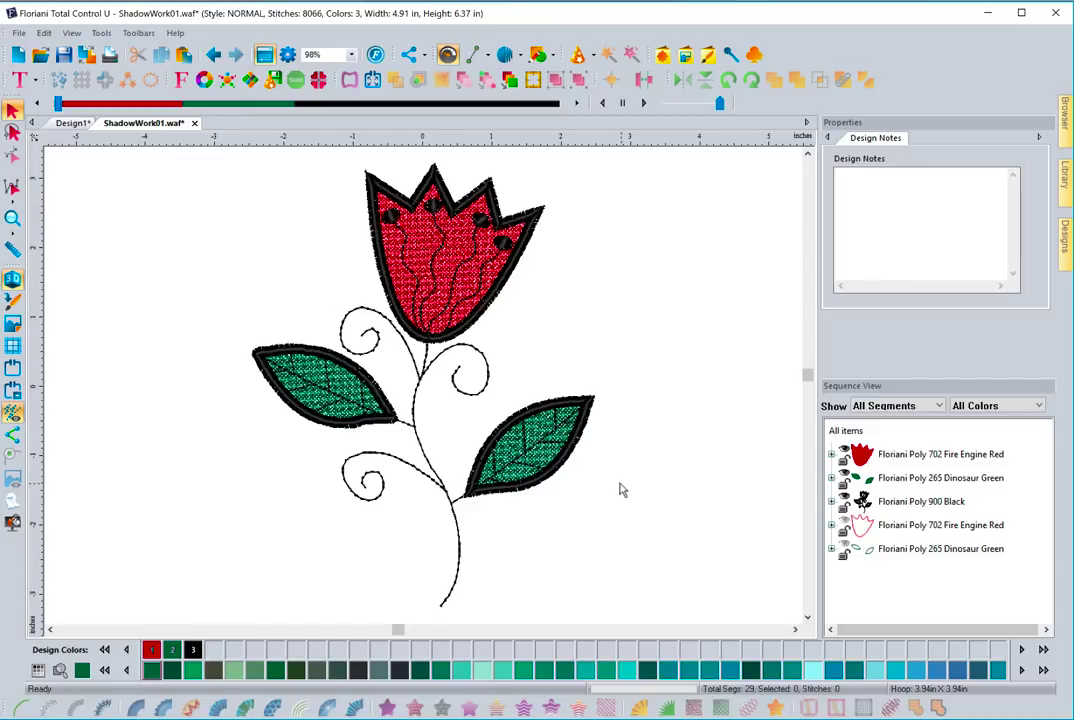
click(845, 525)
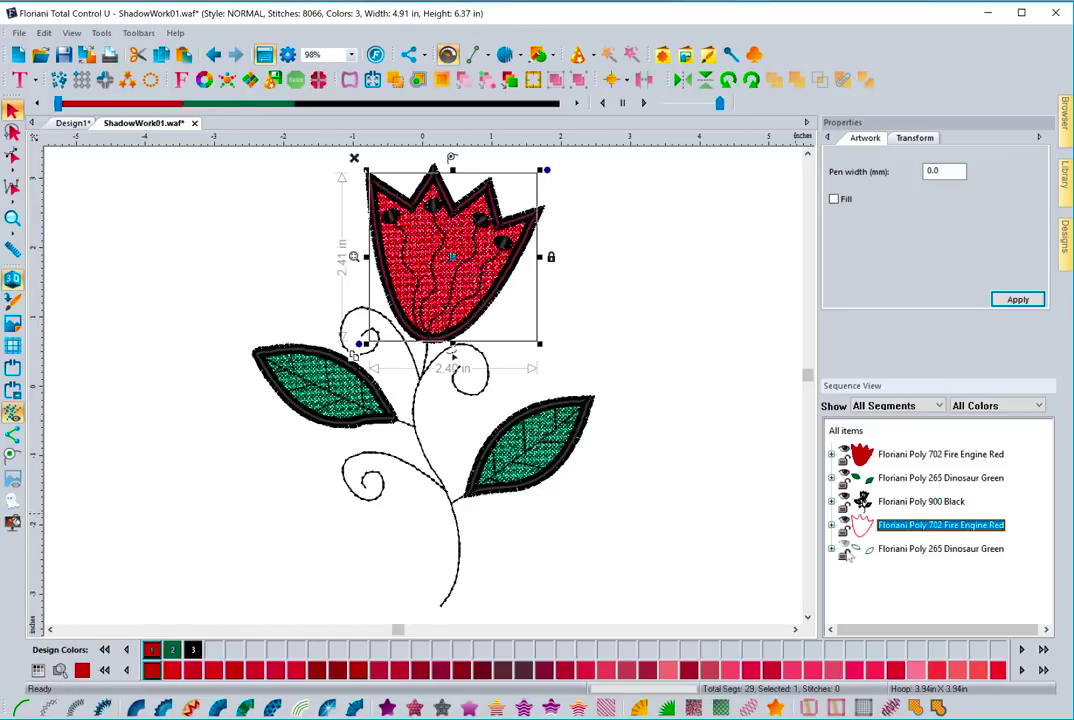
click(855, 549)
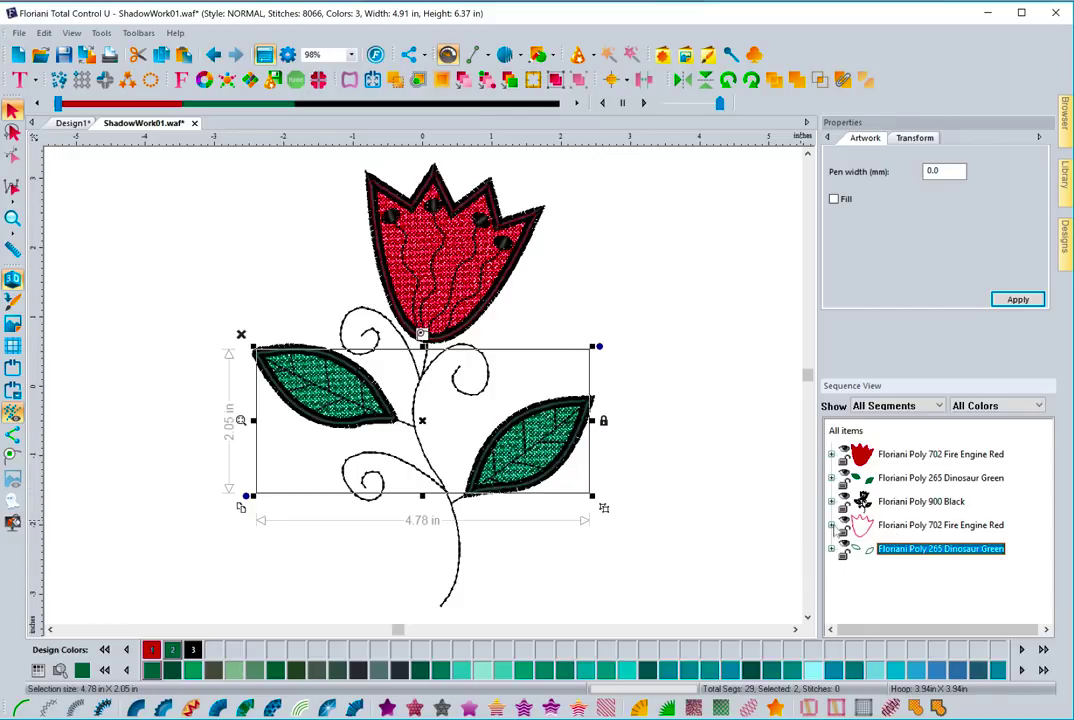
Place the red tulip outline artwork in the empty area beside the flower and convert it with Auto Shadow Work.
click(850, 525)
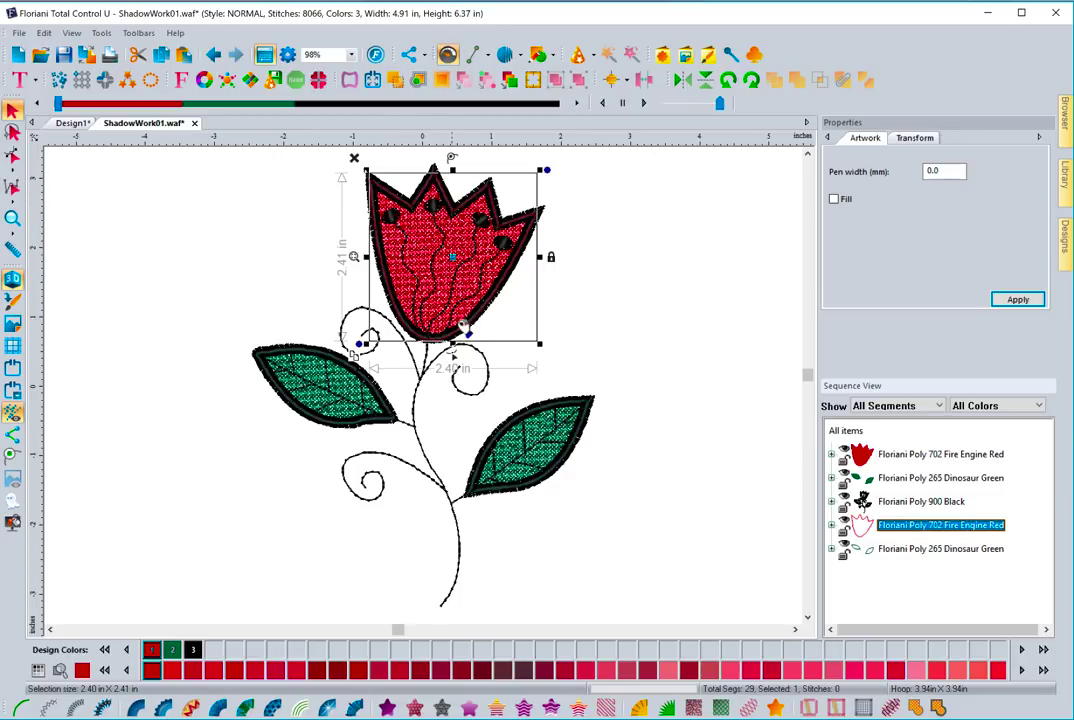
drag(529, 264, 714, 265)
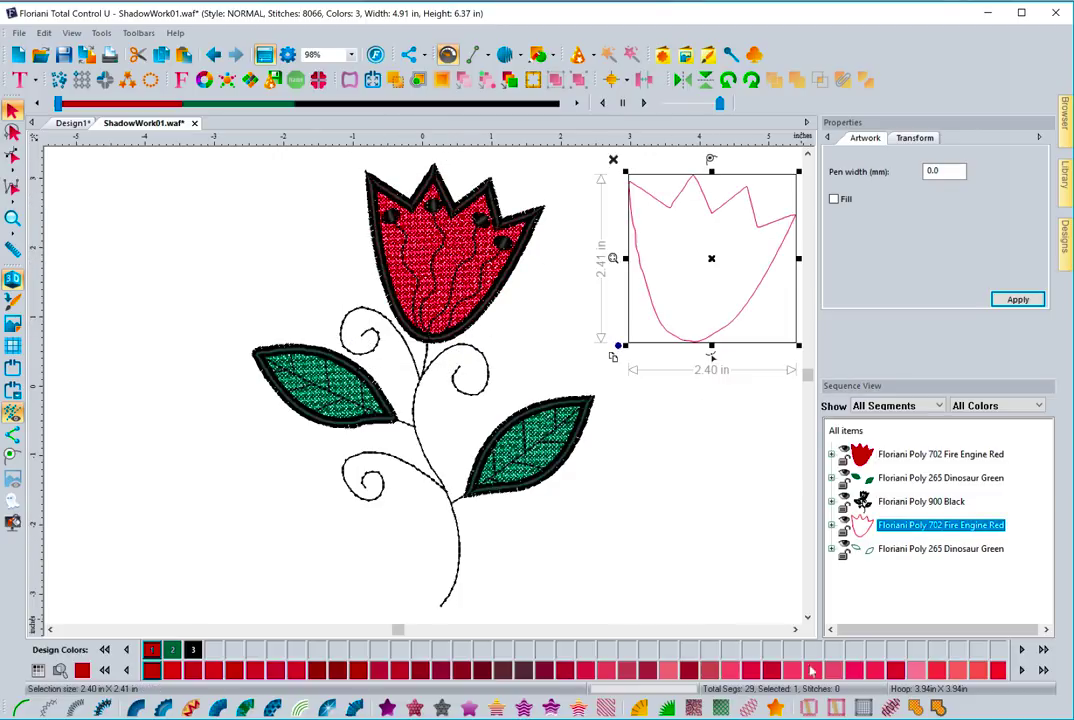
click(916, 708)
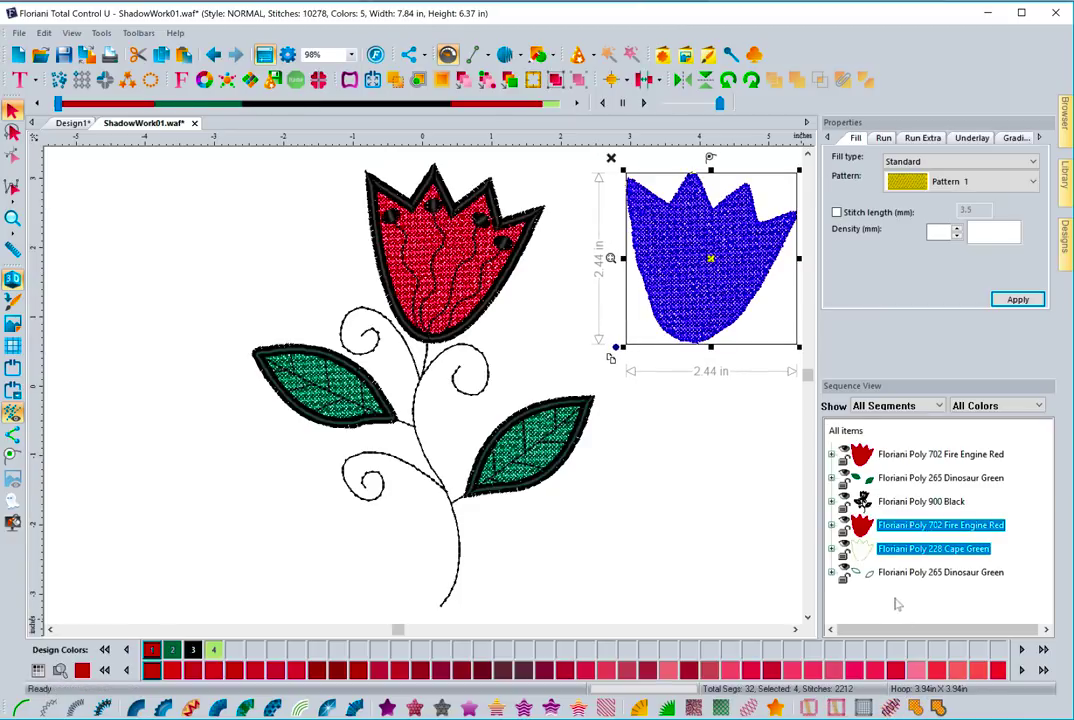
Place the two leaf outlines below the new shadow work tulip and convert them with Auto Shadow Work.
click(842, 573)
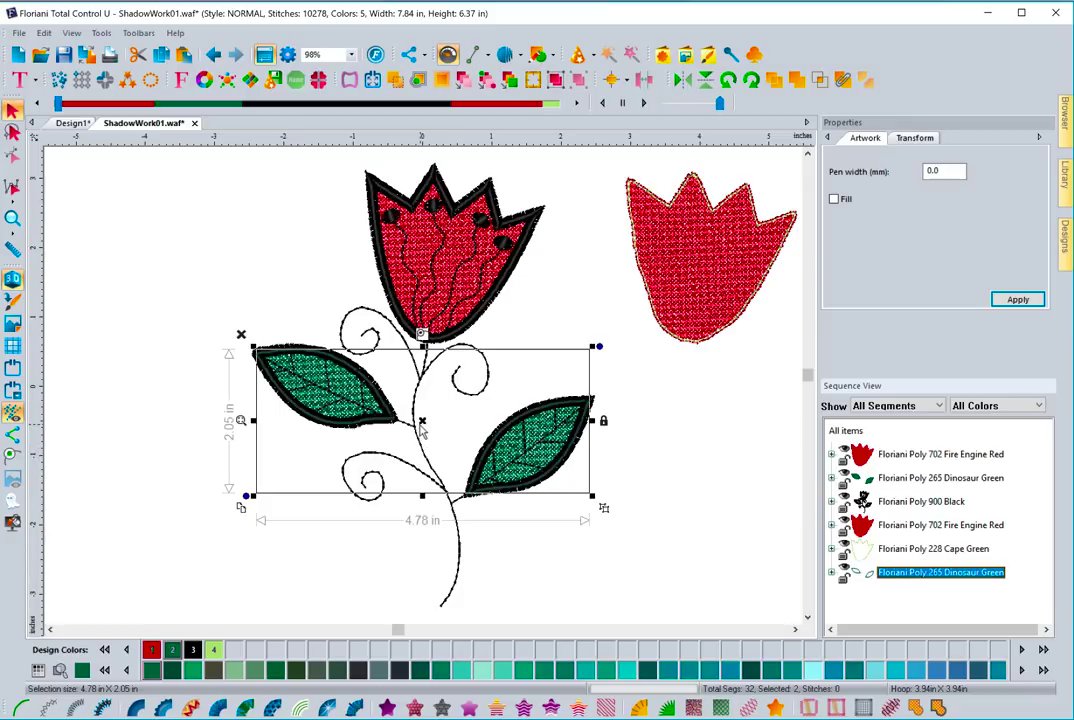
drag(422, 430, 785, 440)
scroll(724, 568, right, 5)
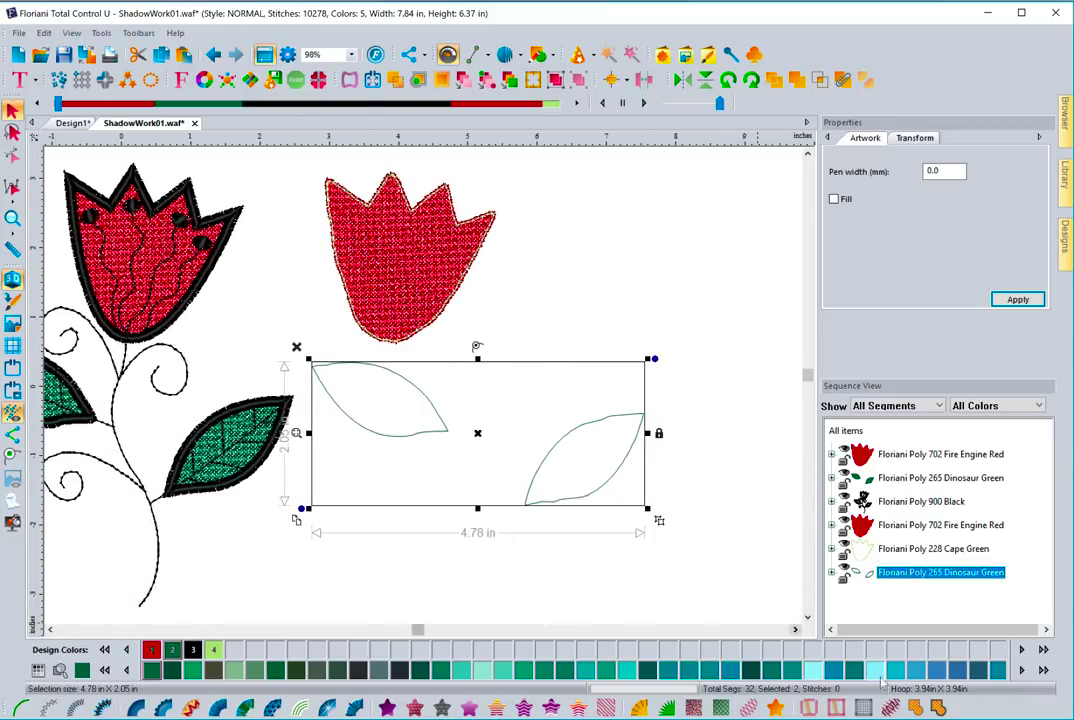
click(916, 708)
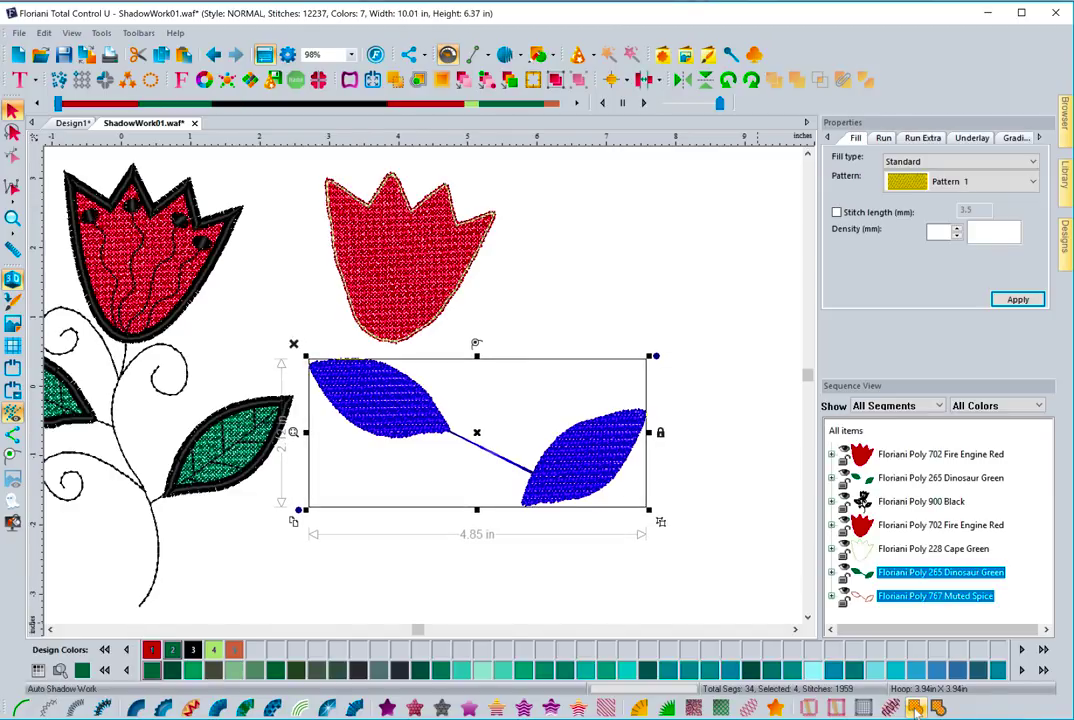
click(690, 515)
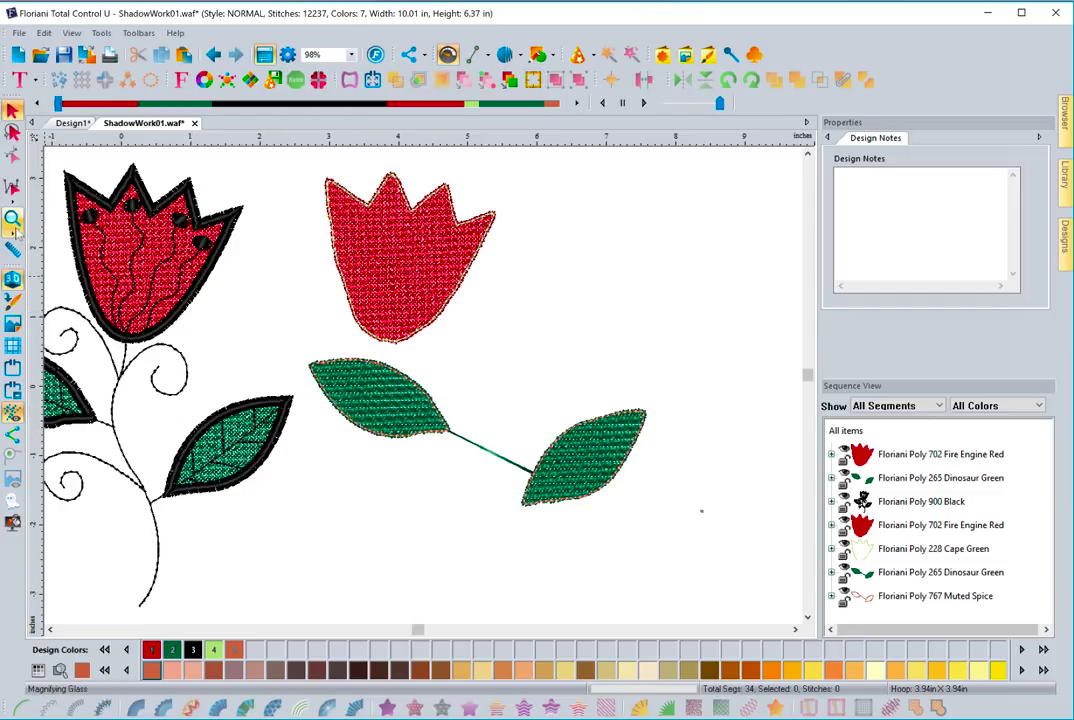
Examine the stitching order of the new tulip and leaf color layers, including the fills and runs inside them.
click(12, 187)
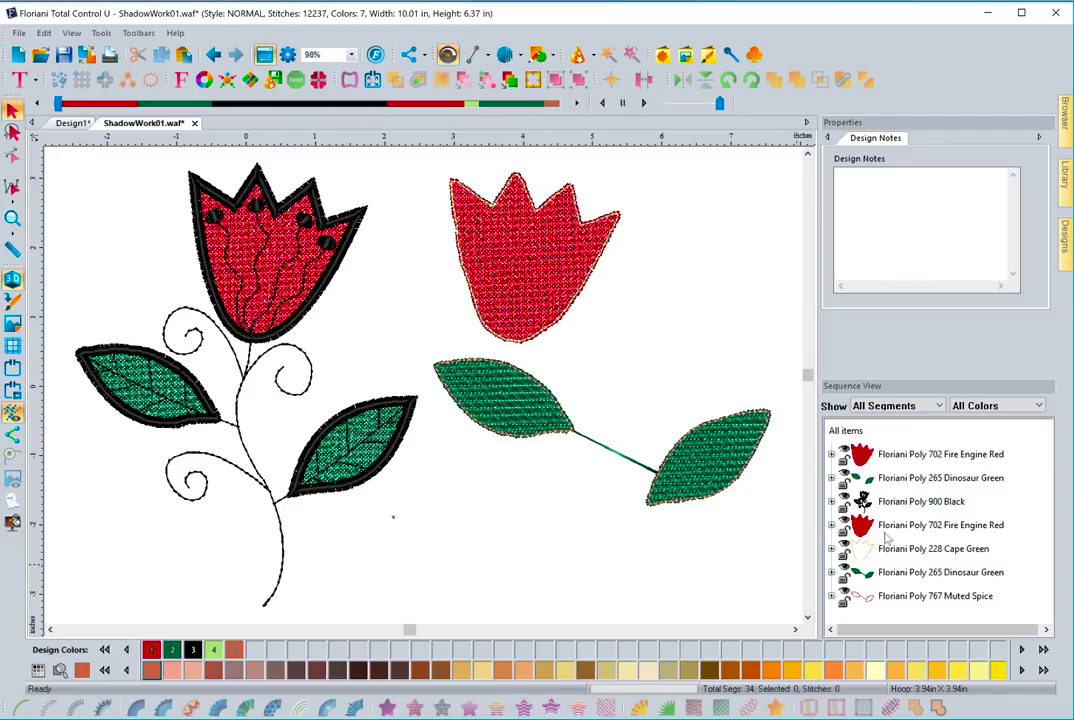
click(893, 526)
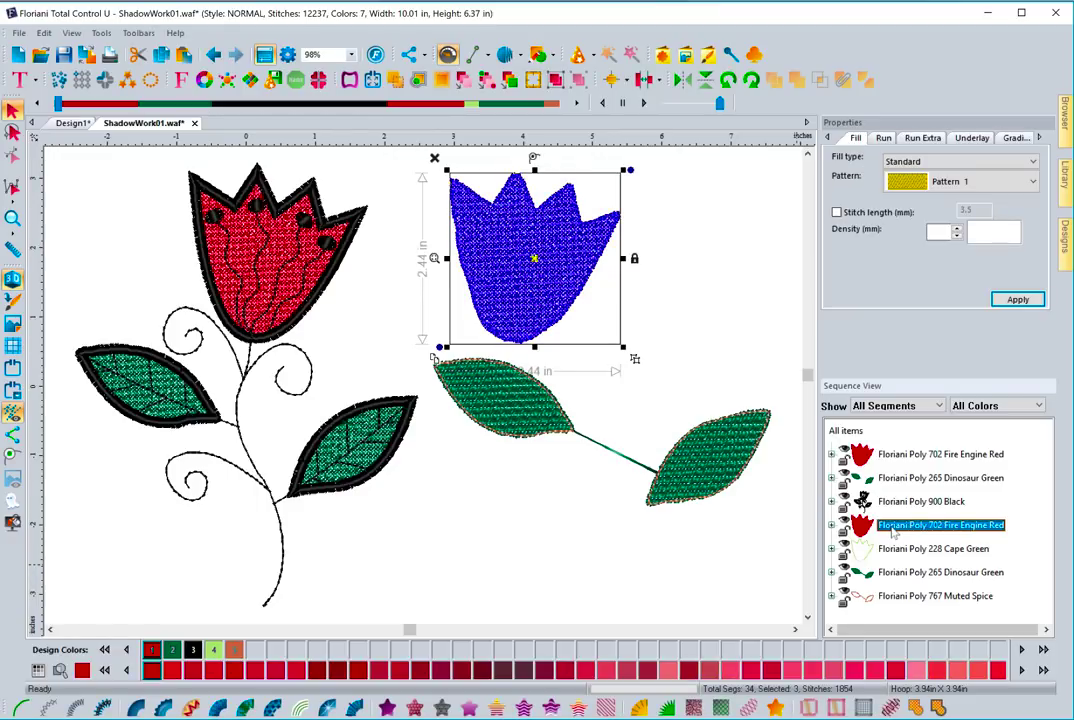
click(880, 573)
click(831, 572)
scroll(1047, 577, down, 1)
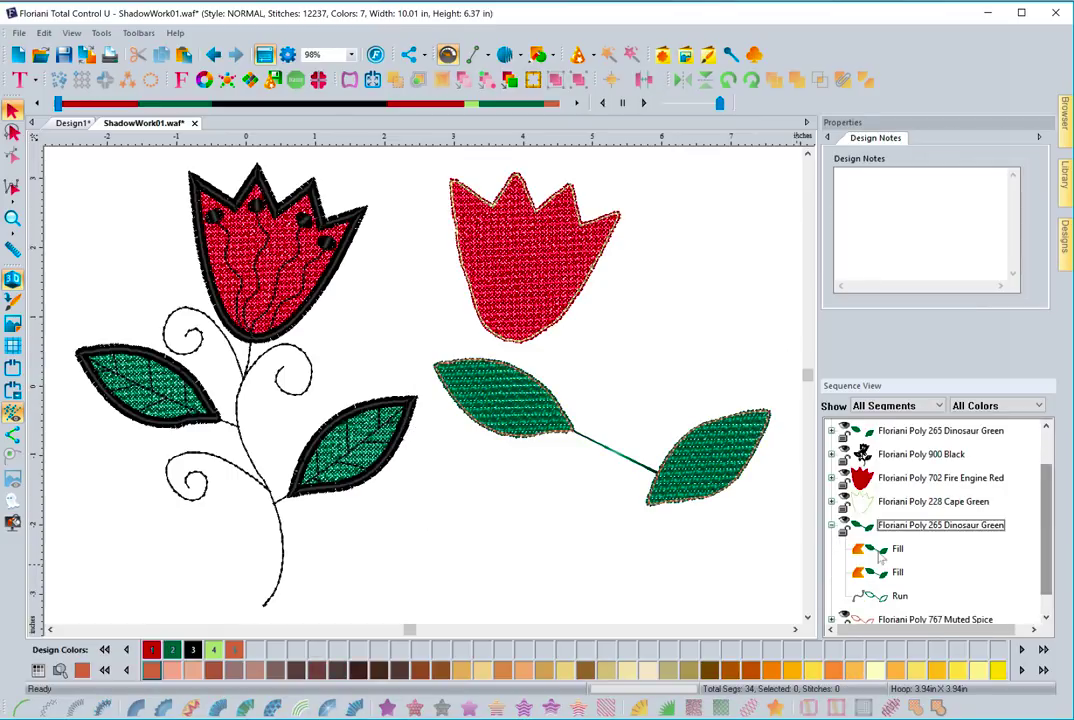
click(831, 478)
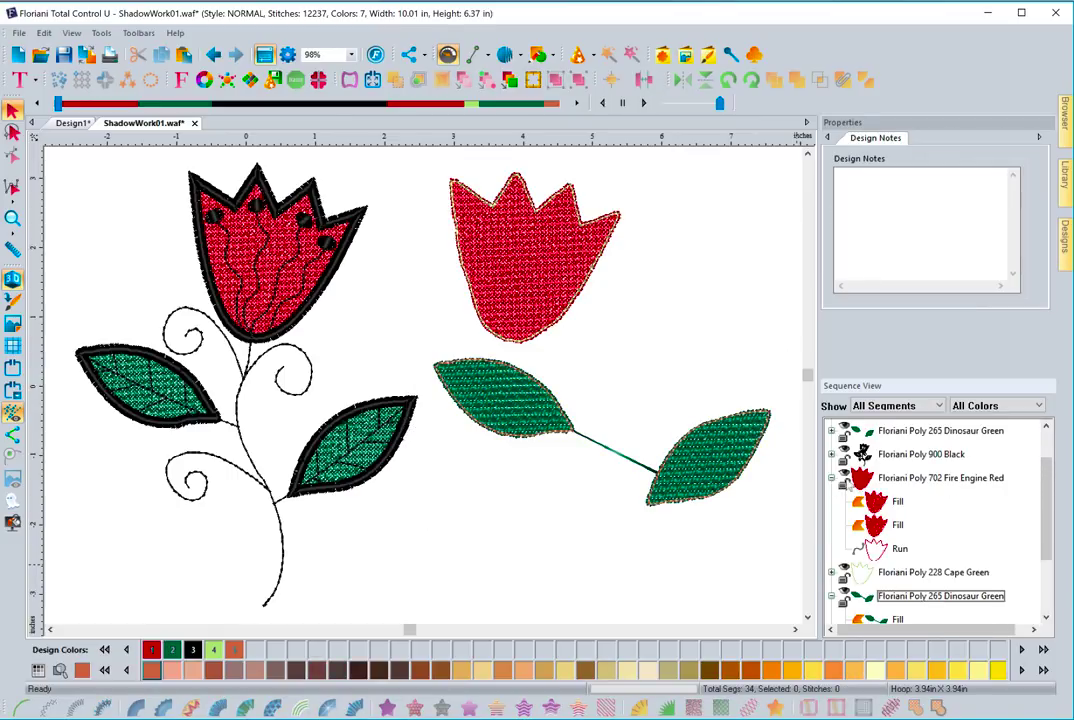
click(831, 478)
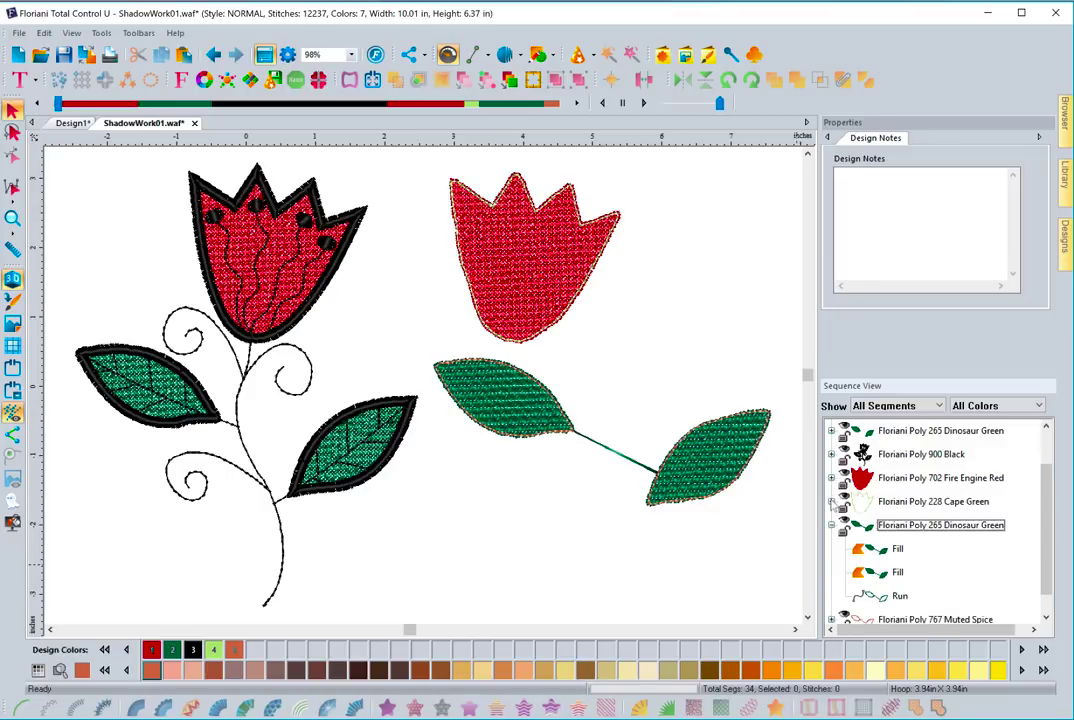
click(889, 503)
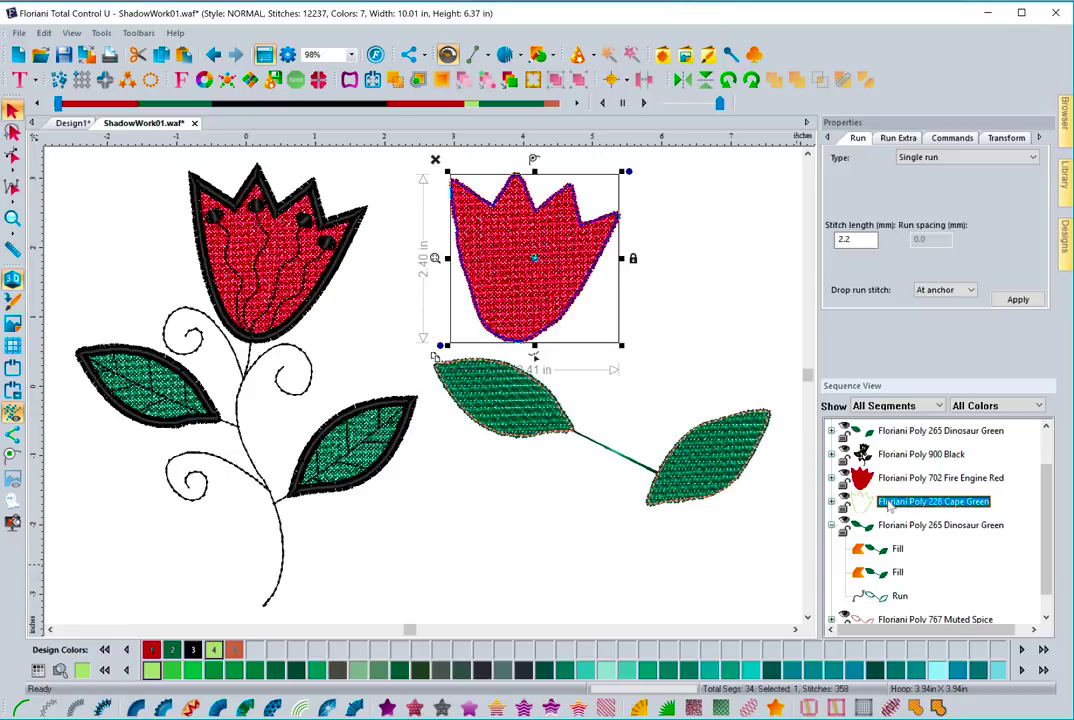
click(889, 620)
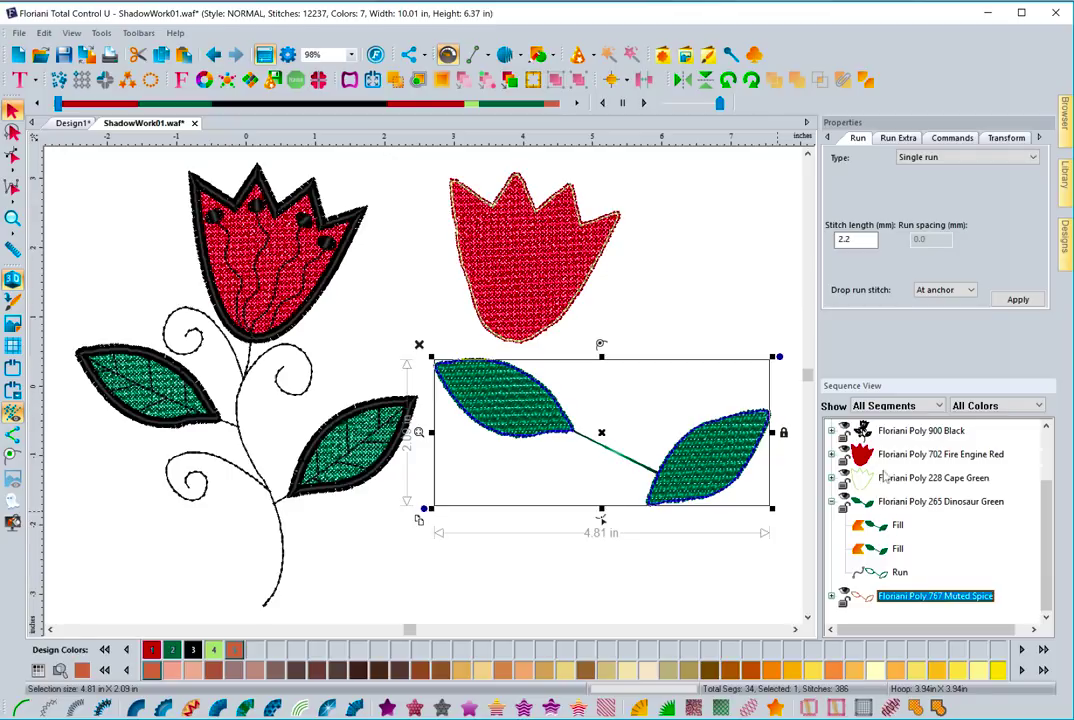
key(Escape)
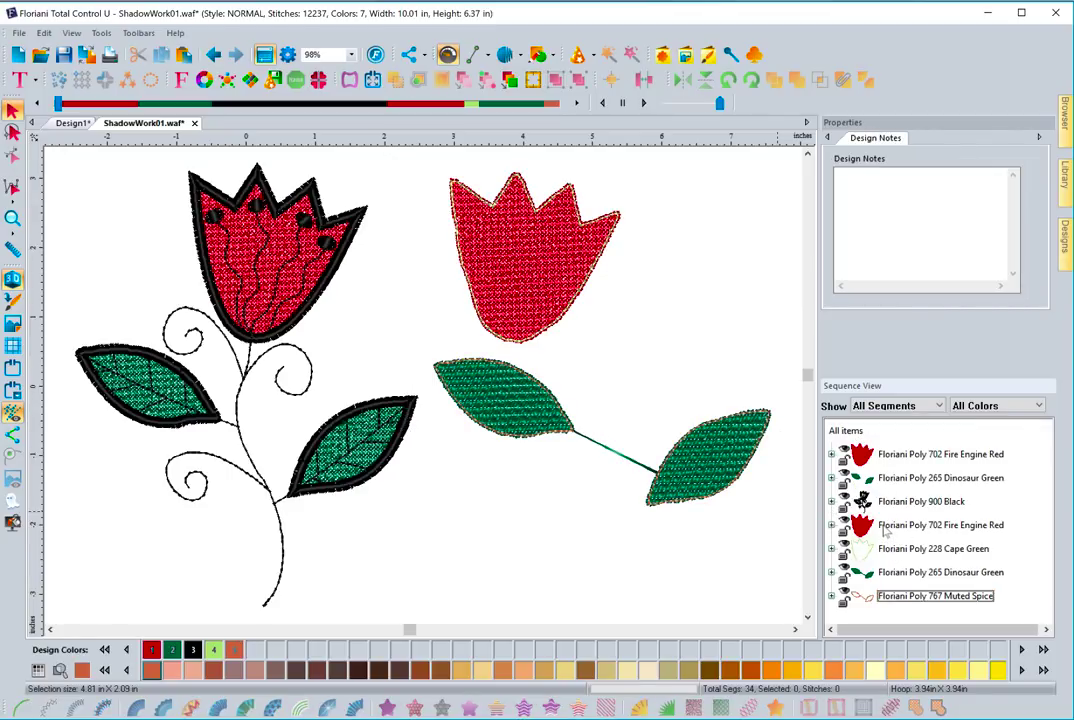
Move the new Dinosaur Green leaf layer ahead of the Cape Green tulip outline and check the revised stitching order.
click(884, 574)
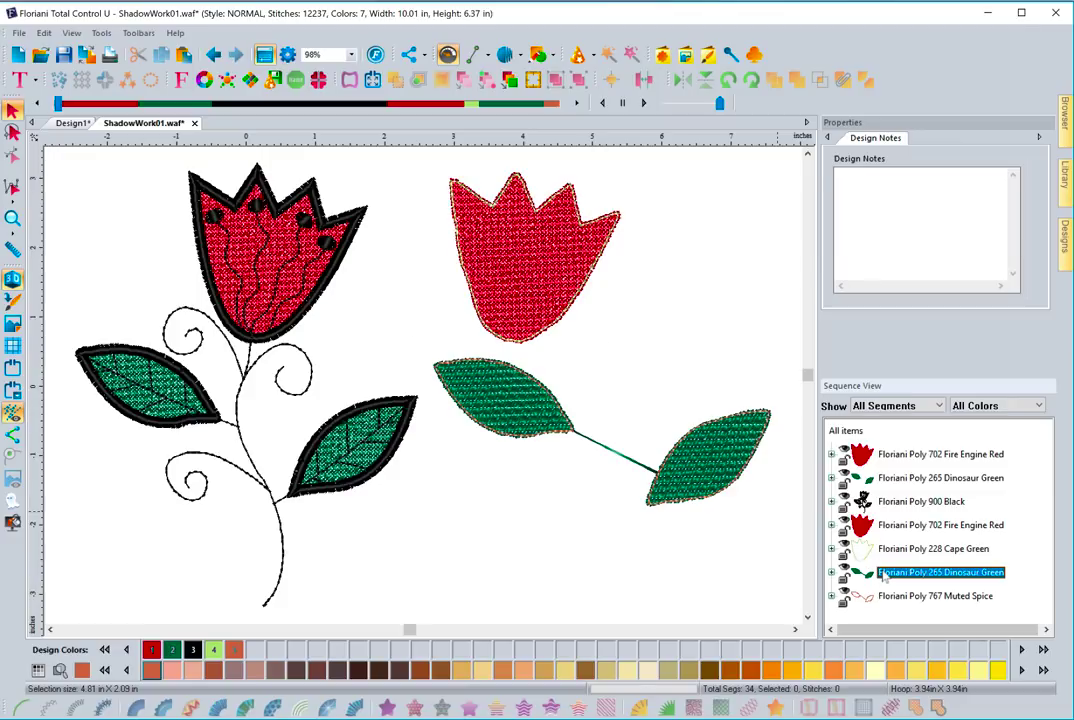
drag(884, 575, 886, 548)
key(Up)
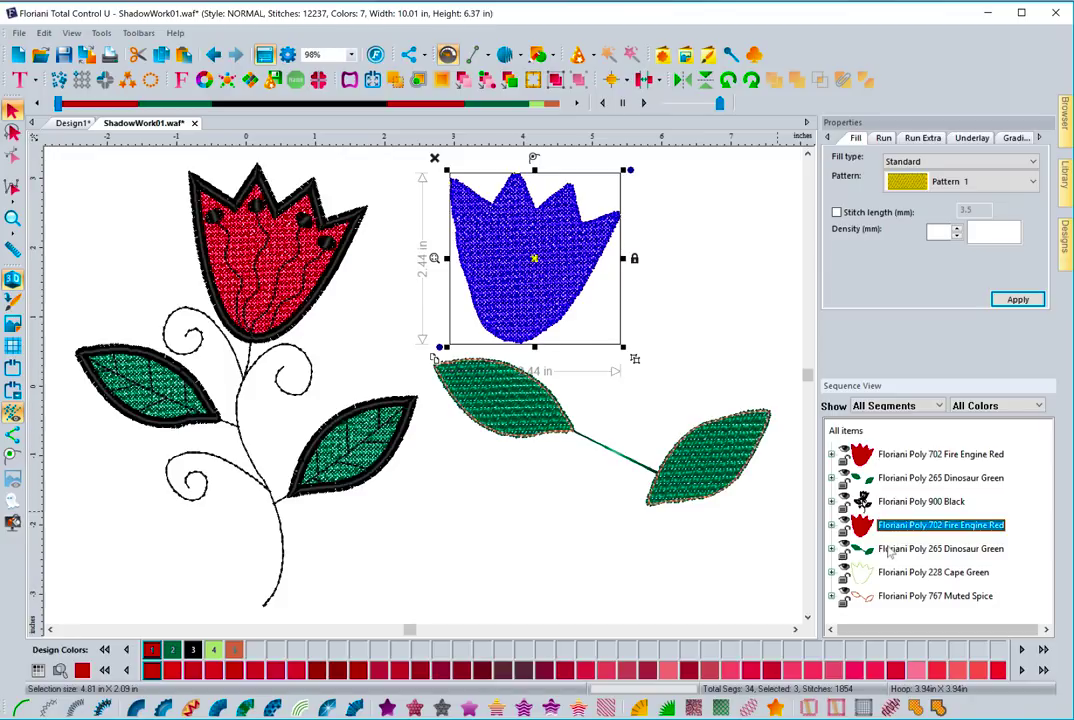
click(887, 549)
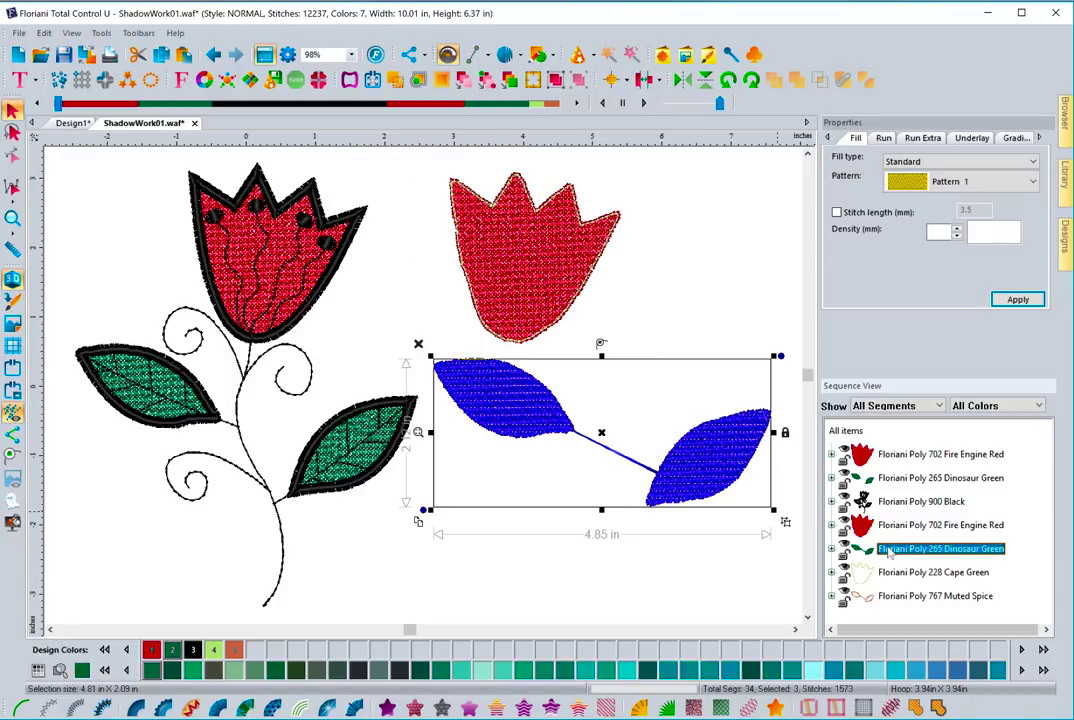
click(890, 572)
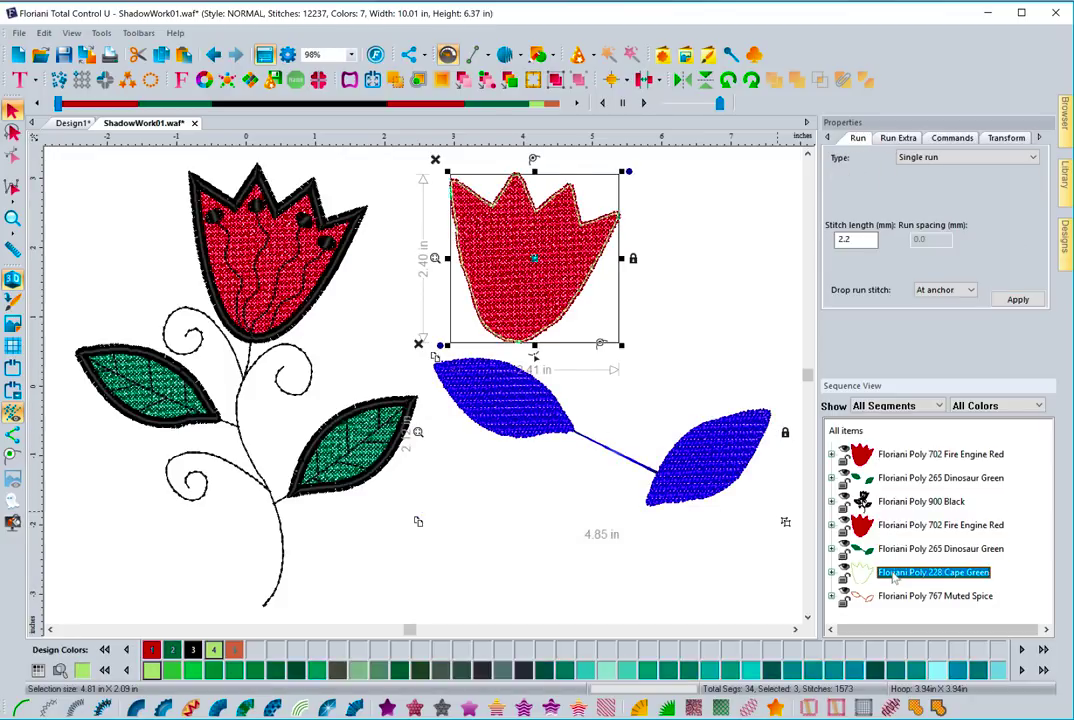
click(898, 597)
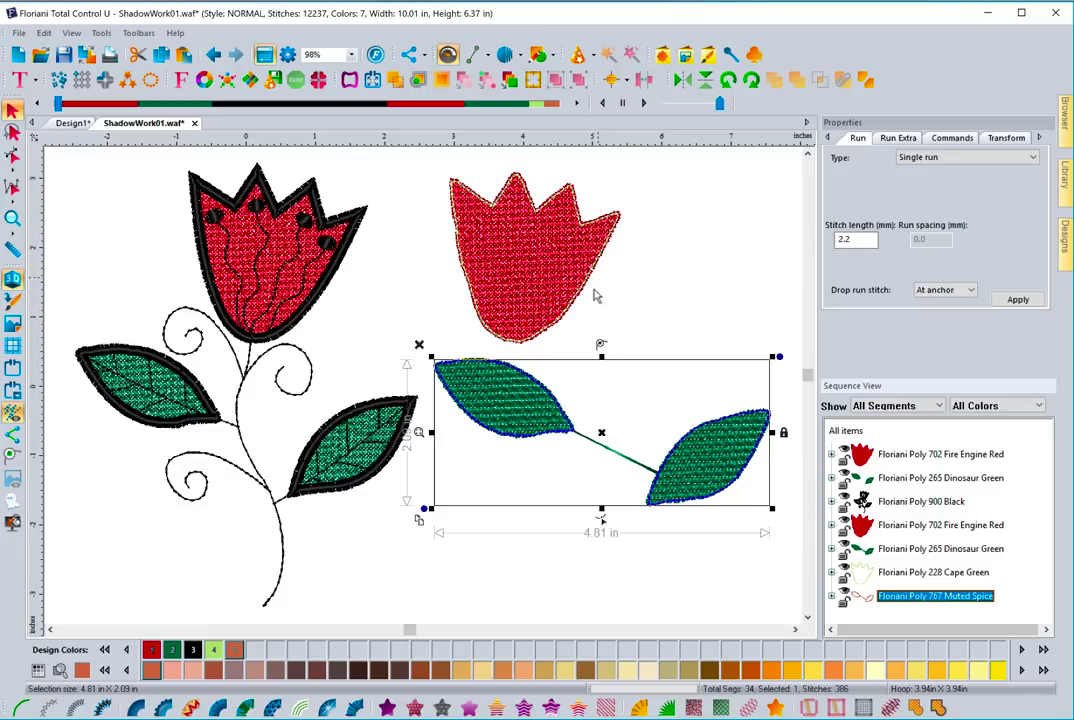
click(629, 334)
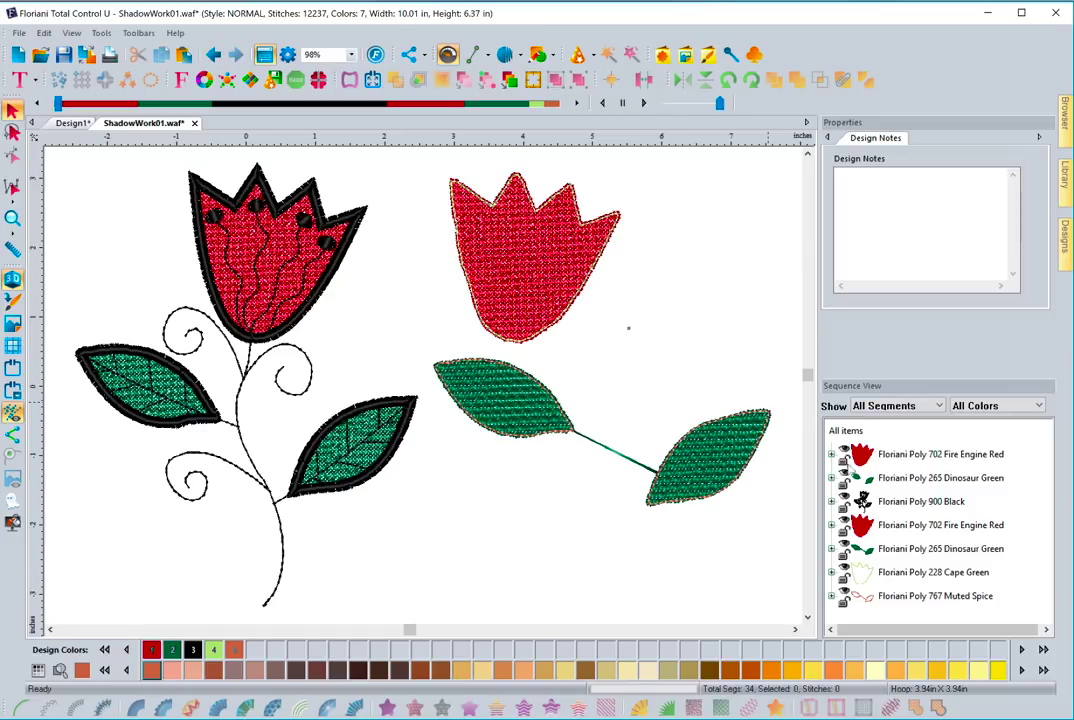
Hide the original design's red, green and black layers and review each new shadow work layer in stitching order.
click(845, 452)
click(845, 476)
click(845, 500)
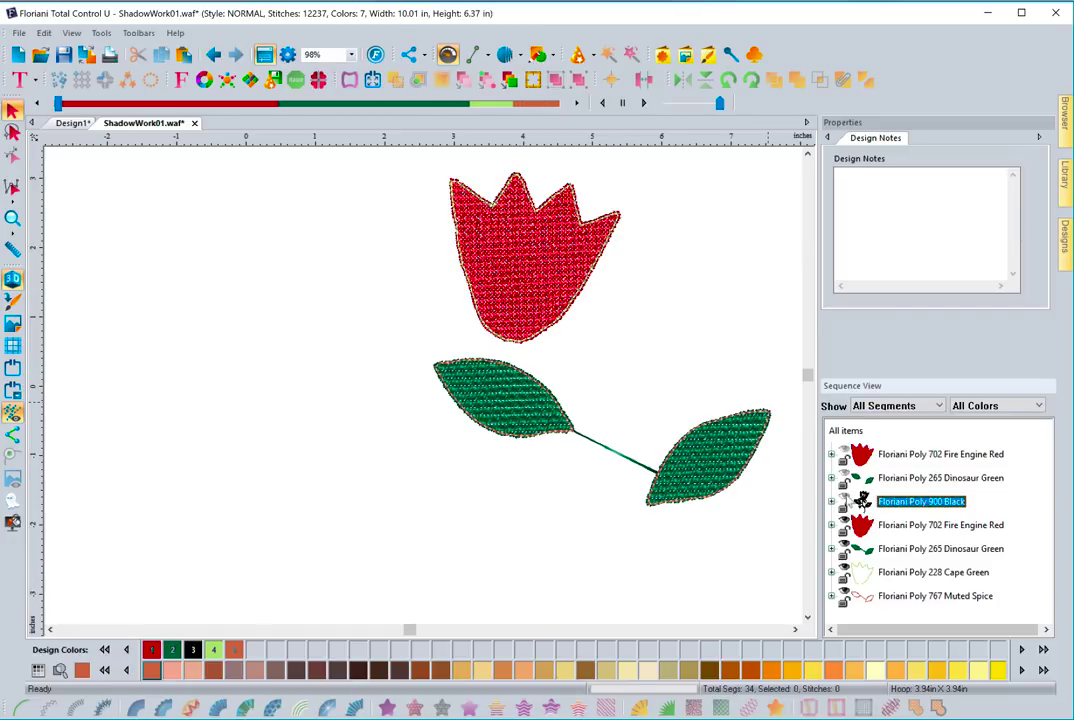
click(886, 525)
click(884, 548)
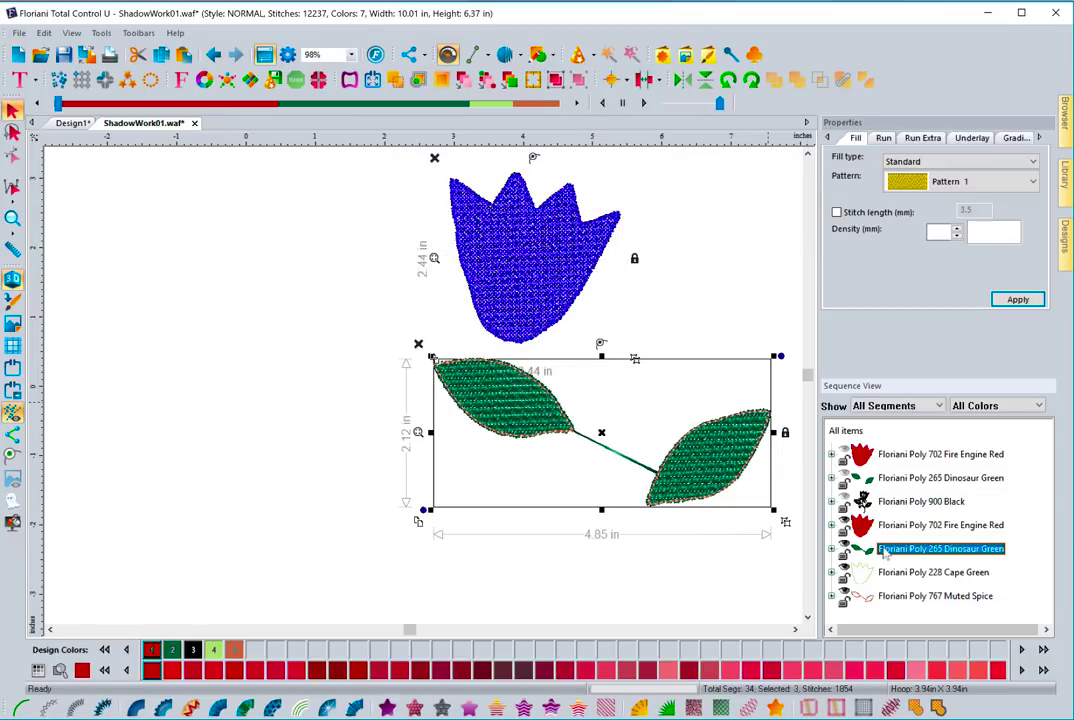
click(886, 573)
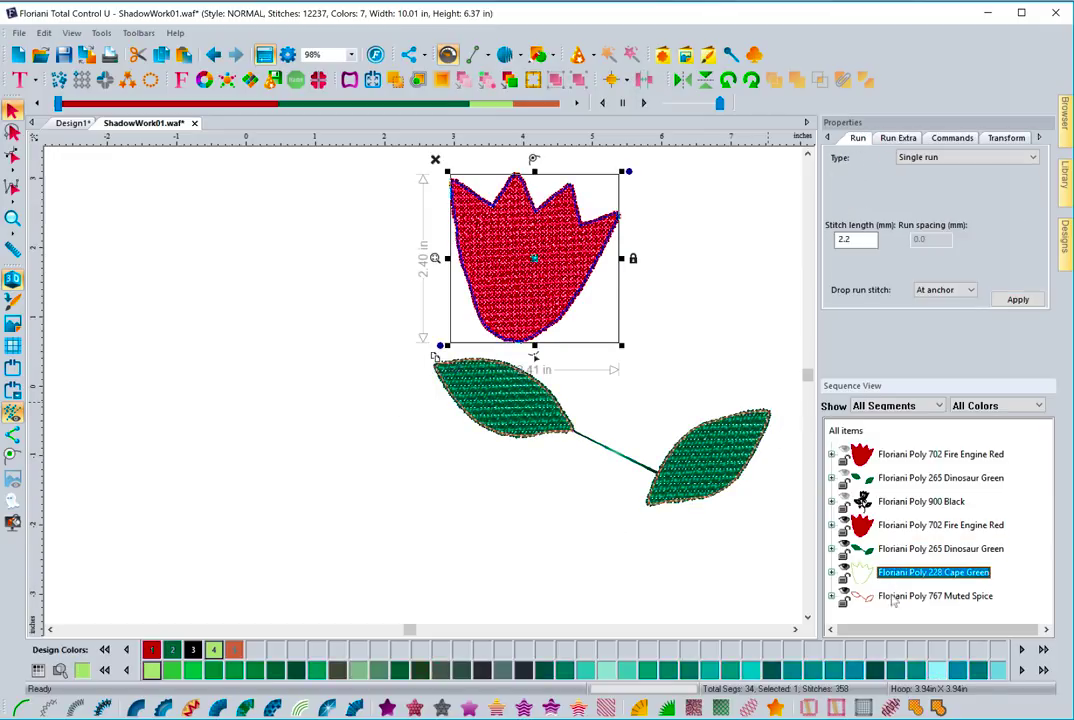
click(895, 597)
click(602, 557)
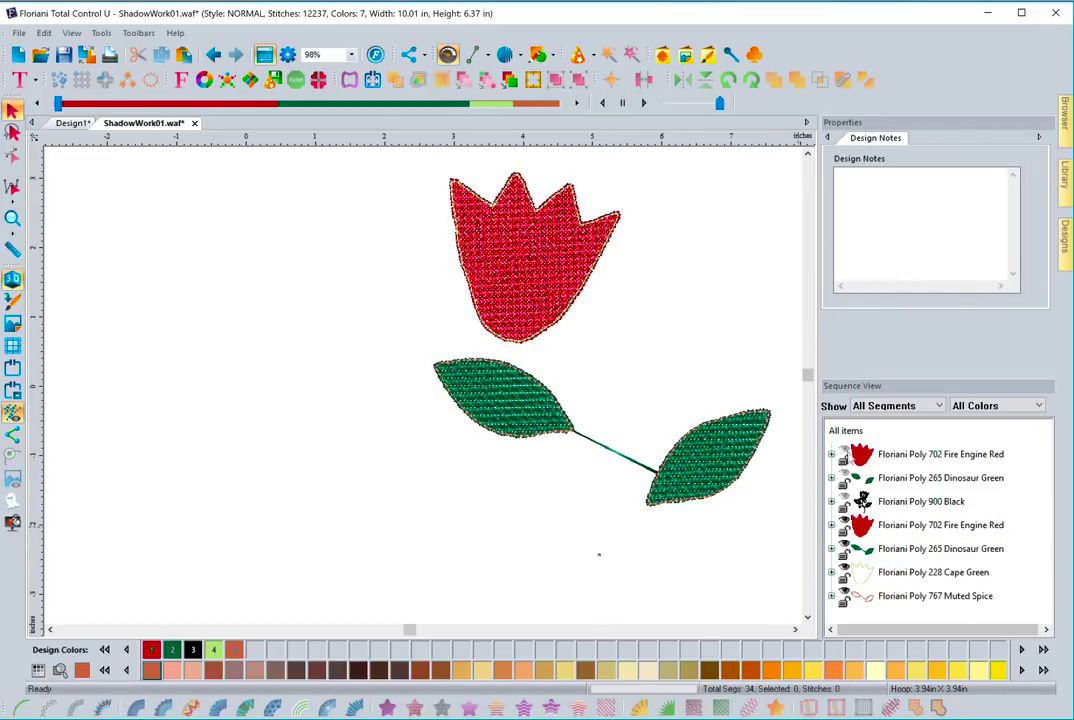
Show the original design's Fire Engine Red, Dinosaur Green and Black layers again.
click(848, 455)
click(900, 478)
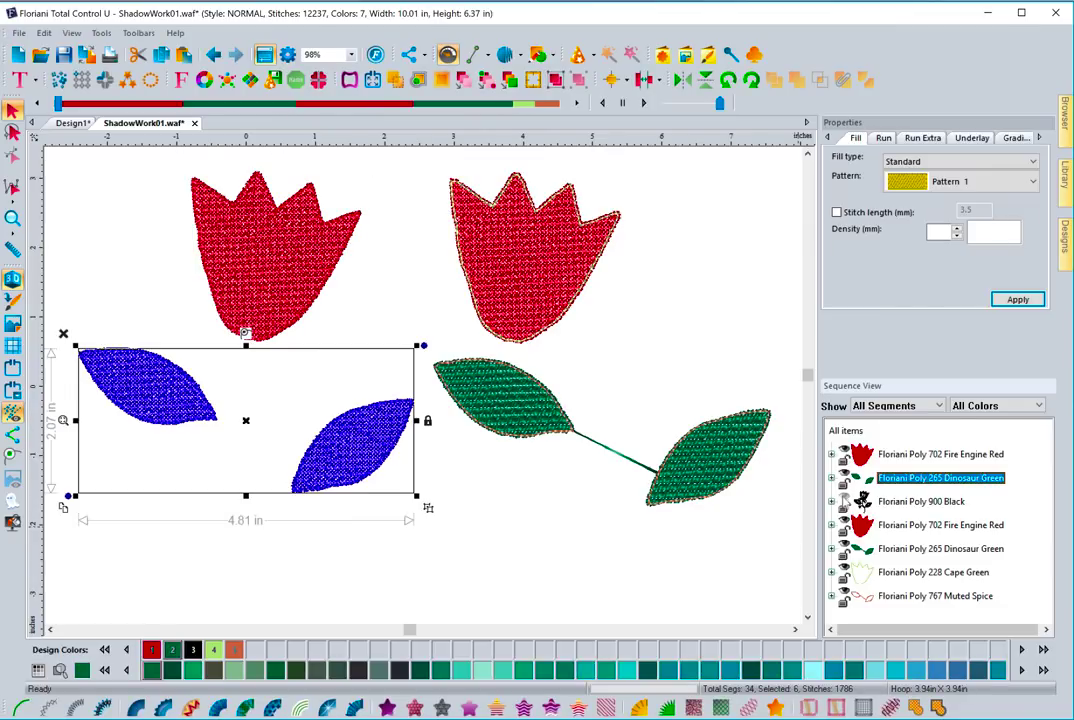
click(910, 501)
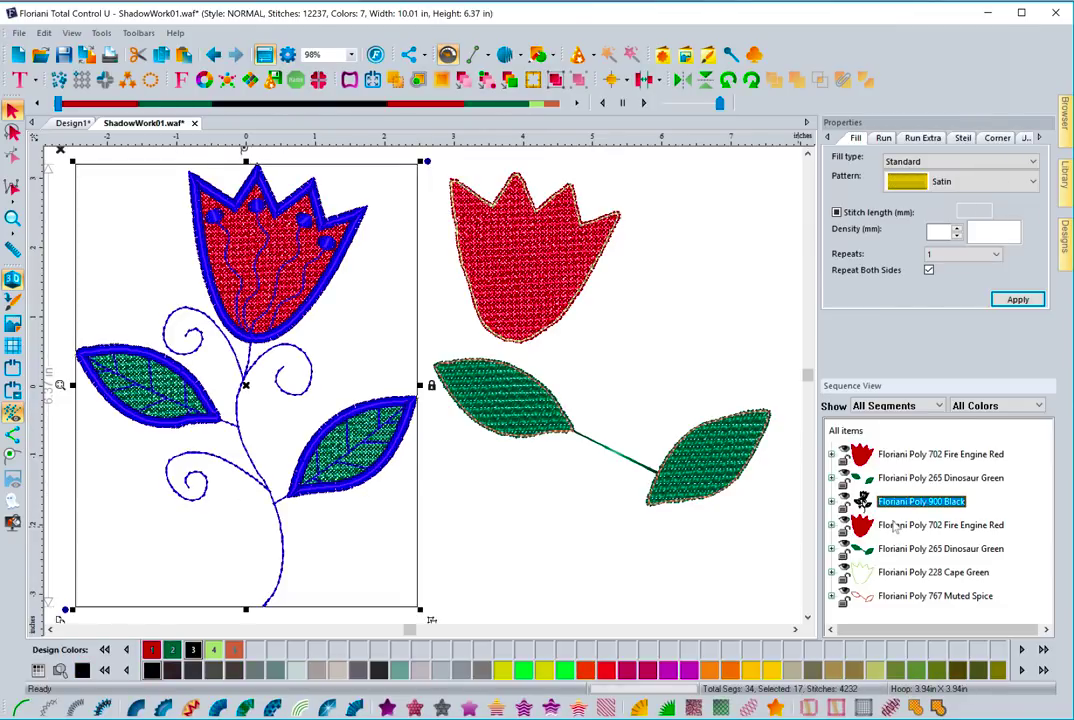
Delete the four new shadow work layers: the second Fire Engine Red and Dinosaur Green, plus Cape Green and Muted Spice.
click(898, 527)
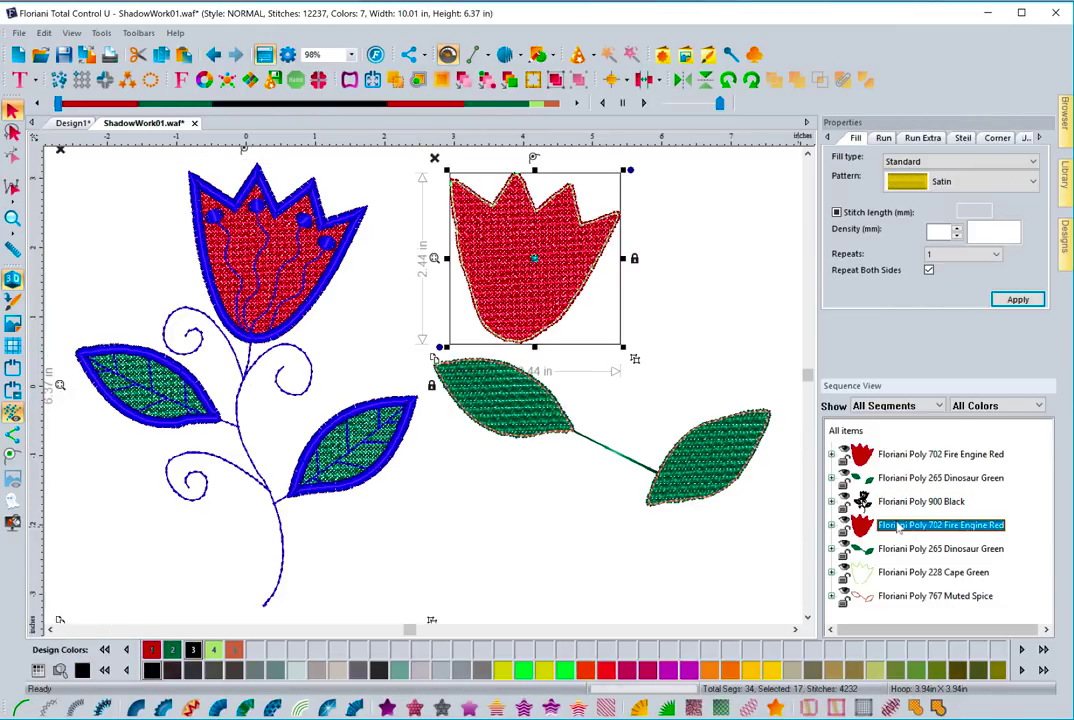
shift+click(903, 597)
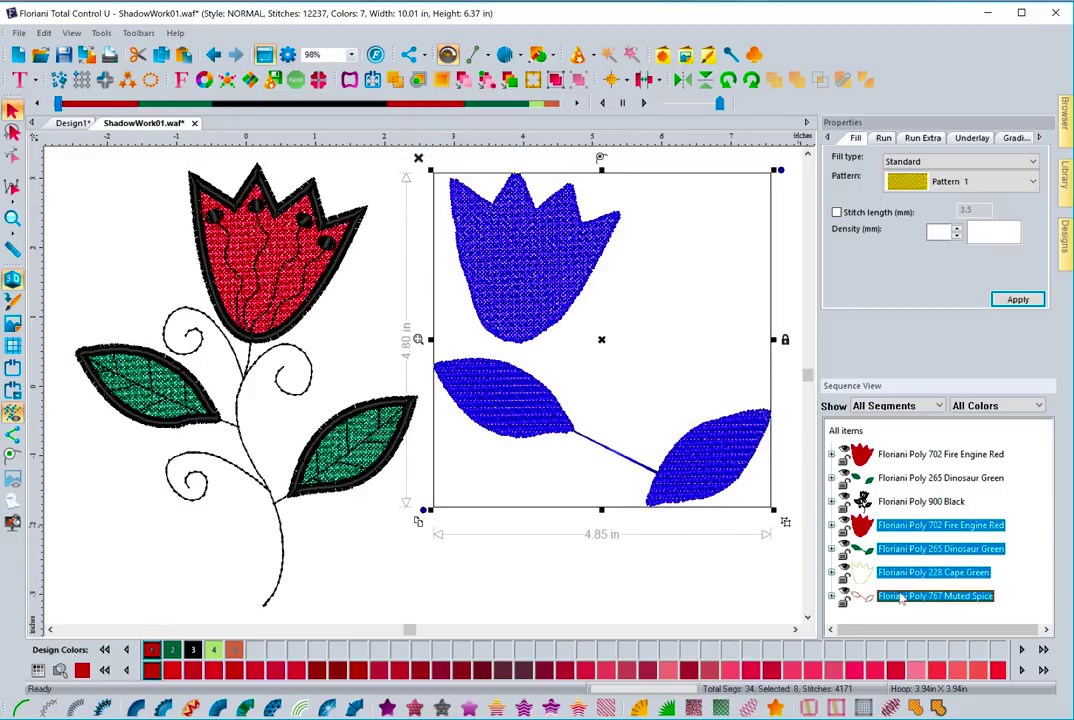
key(Delete)
click(605, 385)
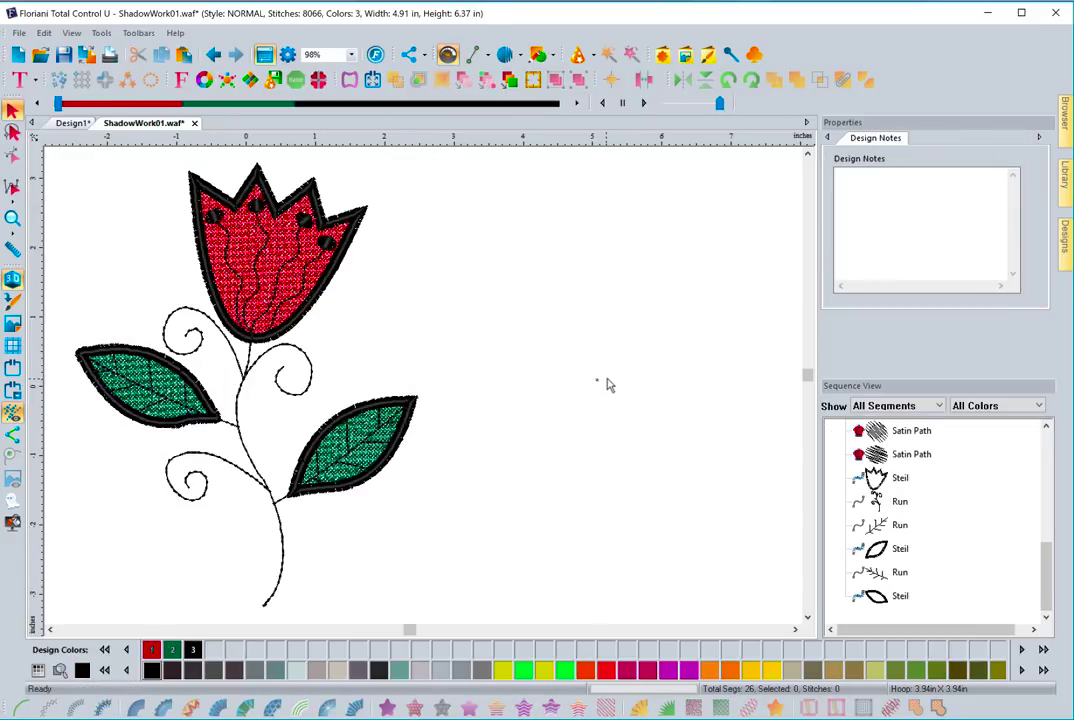
Review the tulip design's stitching order from red and green fills to black details, and view the stitched sample photo.
drag(1052, 575, 1046, 440)
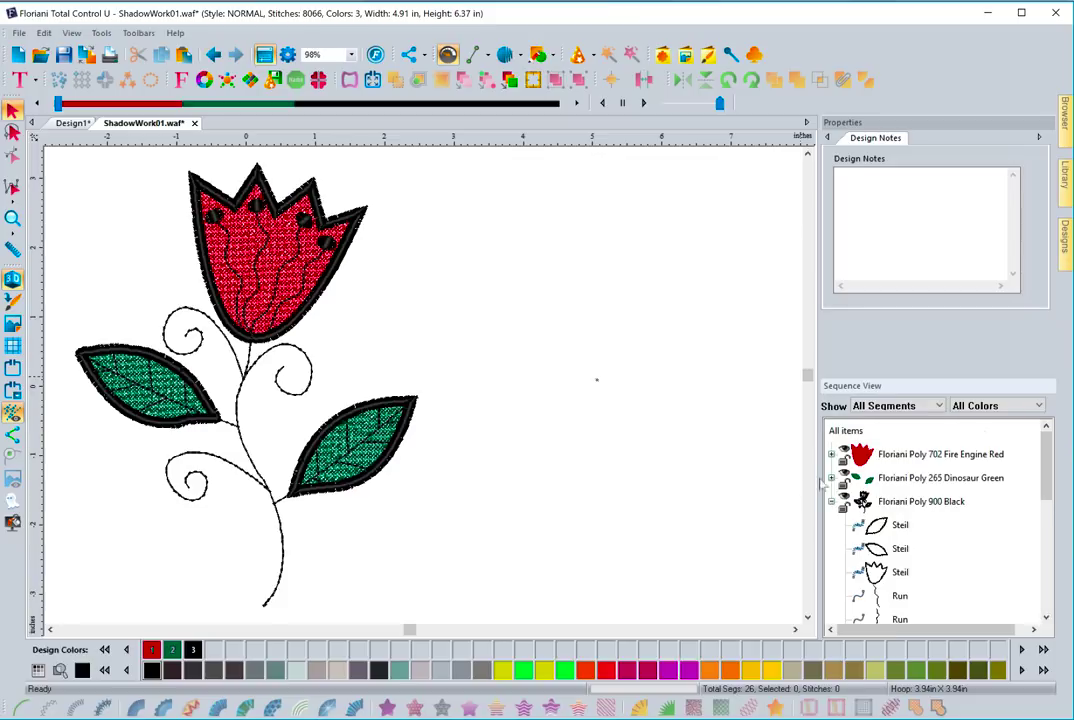
click(831, 454)
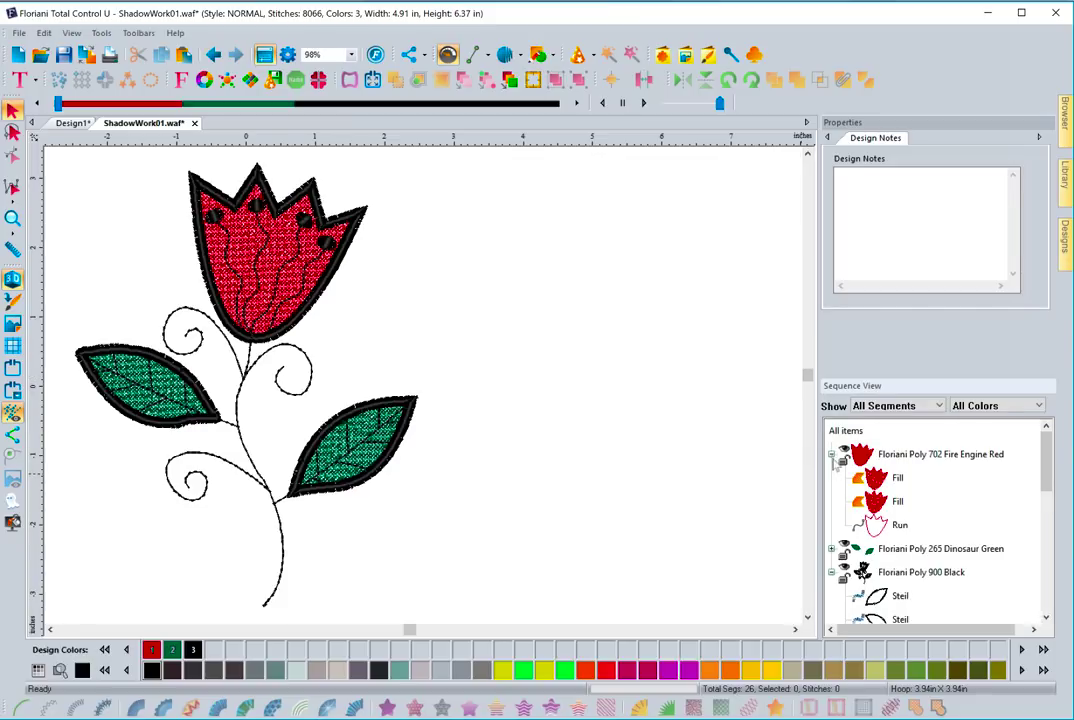
drag(57, 104, 291, 116)
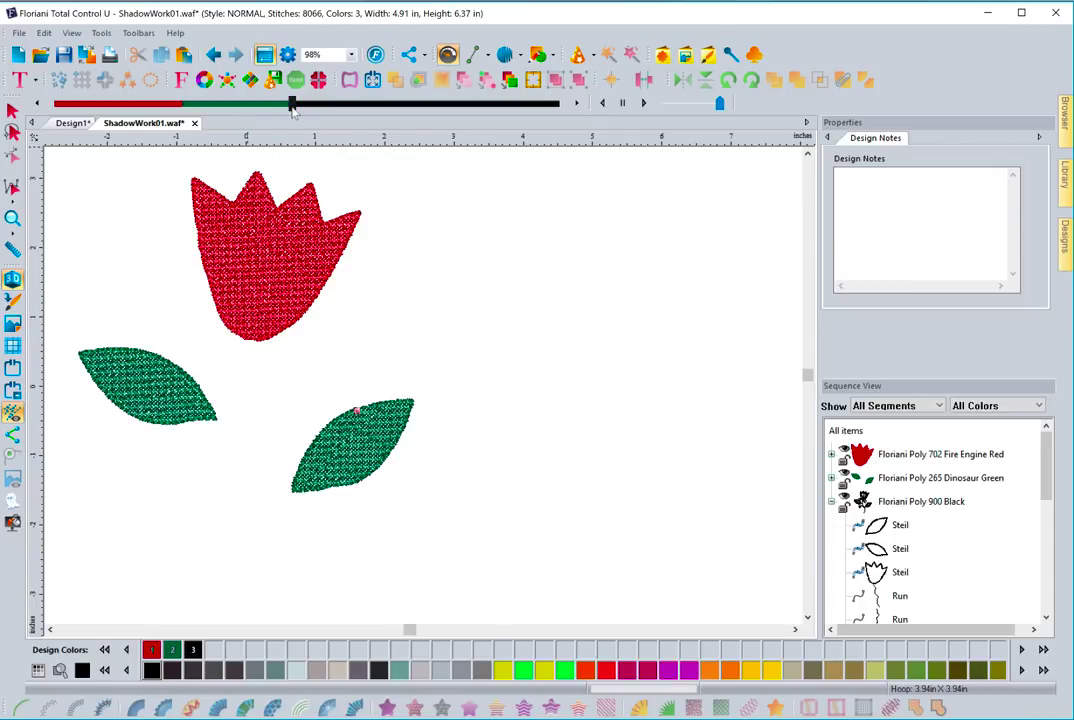
mouse_move(292, 105)
mouse_down()
mouse_move(516, 143)
mouse_move(481, 120)
mouse_up()
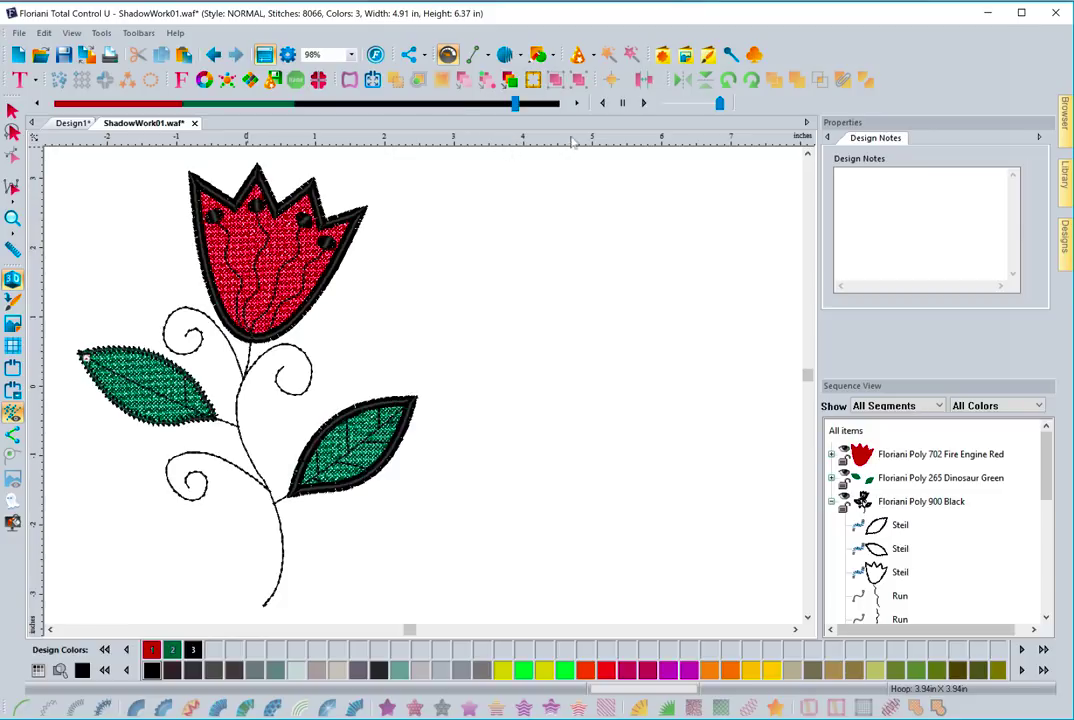
click(644, 104)
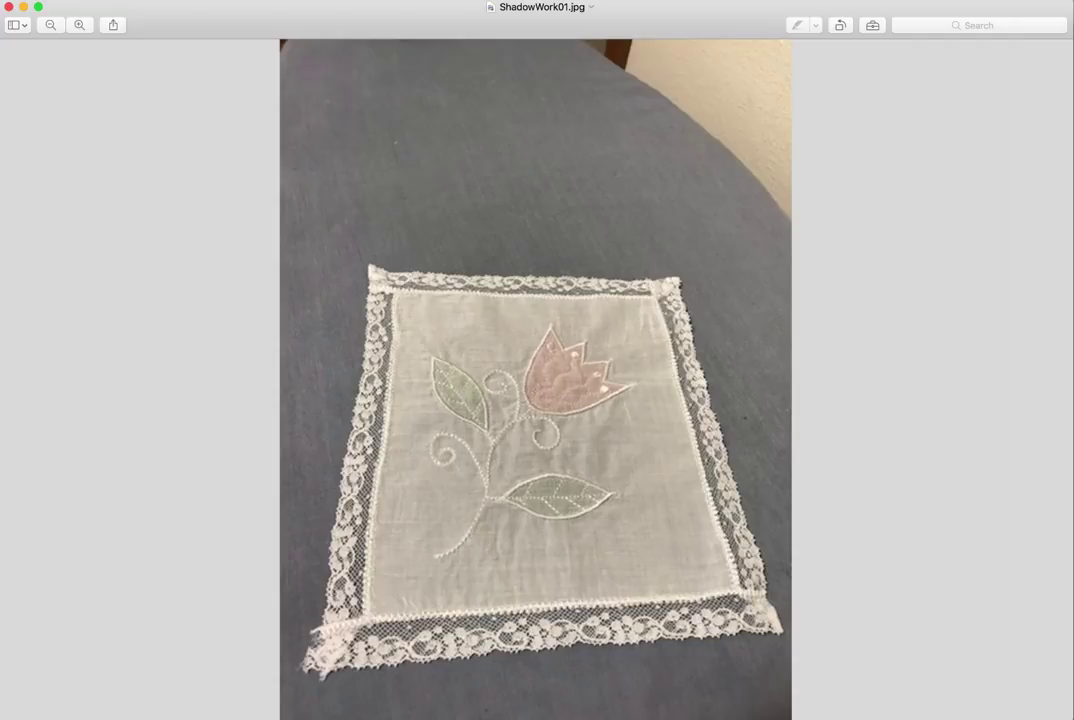
click(24, 9)
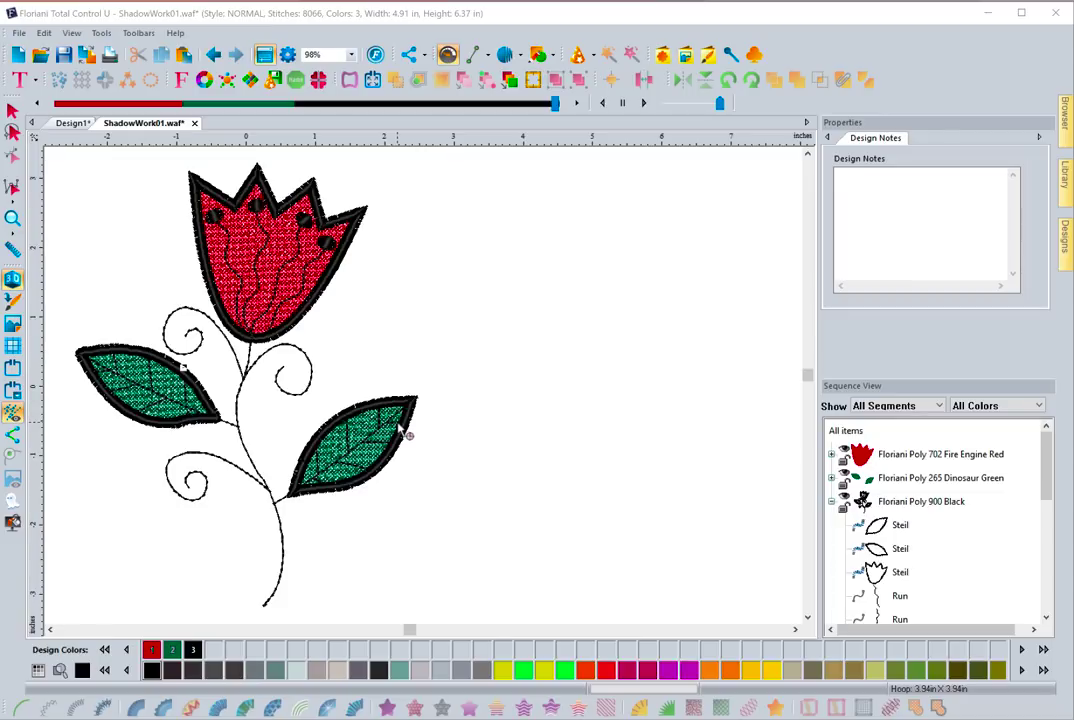
Switch to the heart in Design1 and collapse its Violet and Deep Pink layers to compare the color order.
click(70, 121)
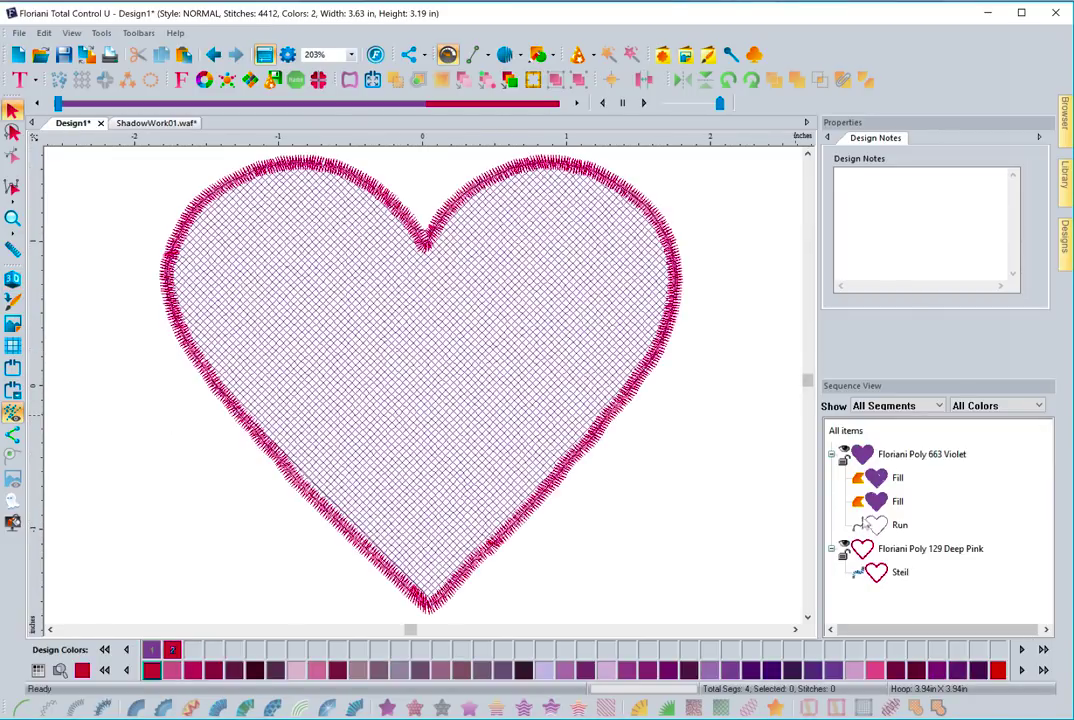
click(831, 454)
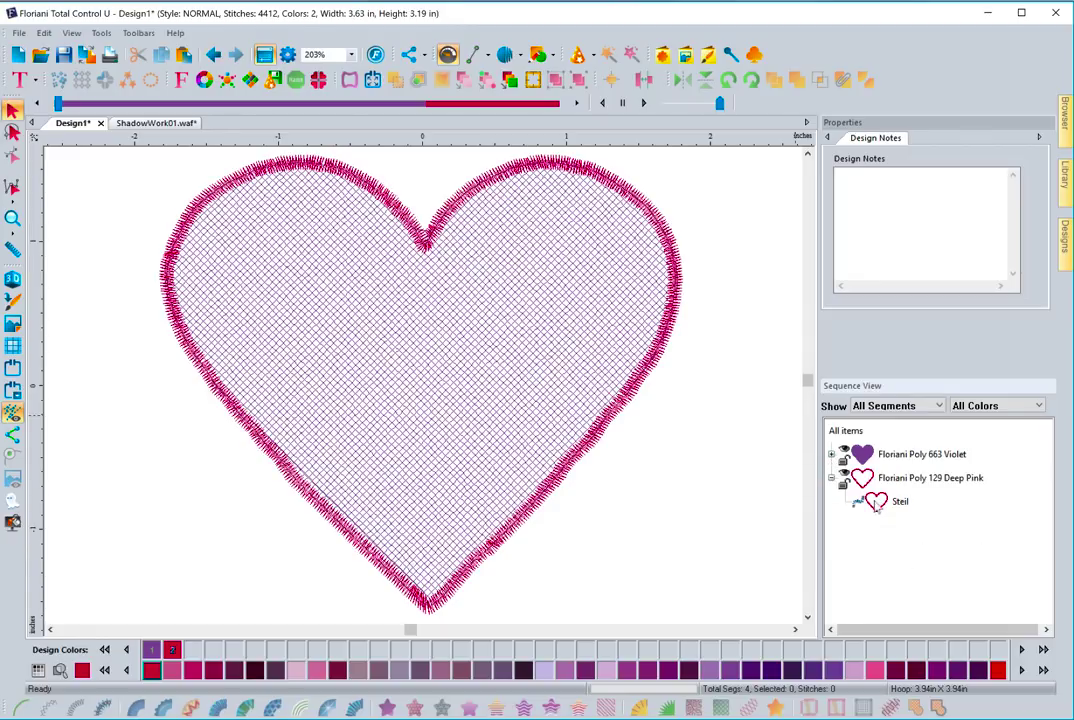
click(831, 478)
Return to the ShadowWork01 design and examine the steils, runs and satin paths inside its Black layer.
click(140, 122)
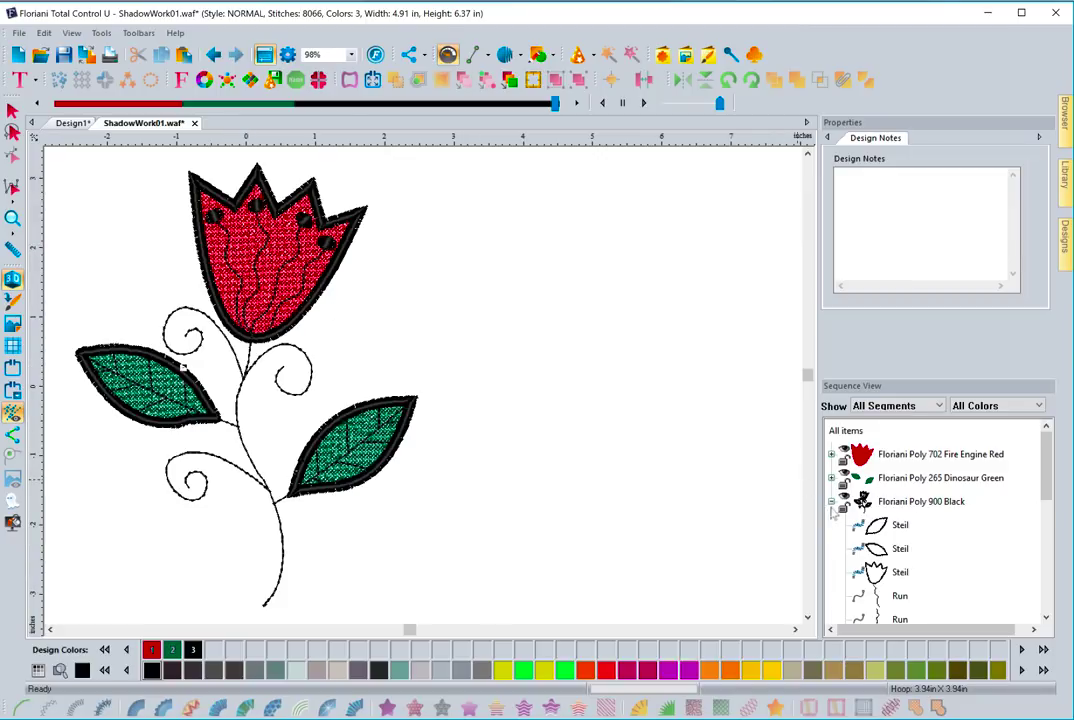
scroll(1045, 481, down, 1)
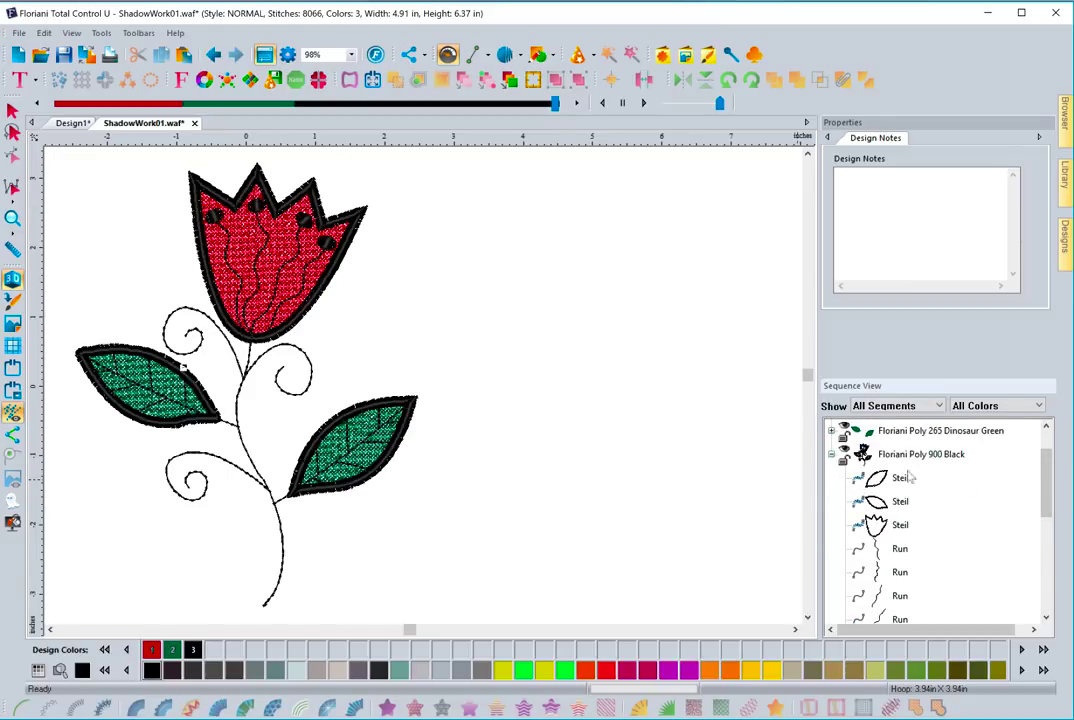
drag(1046, 500, 1046, 570)
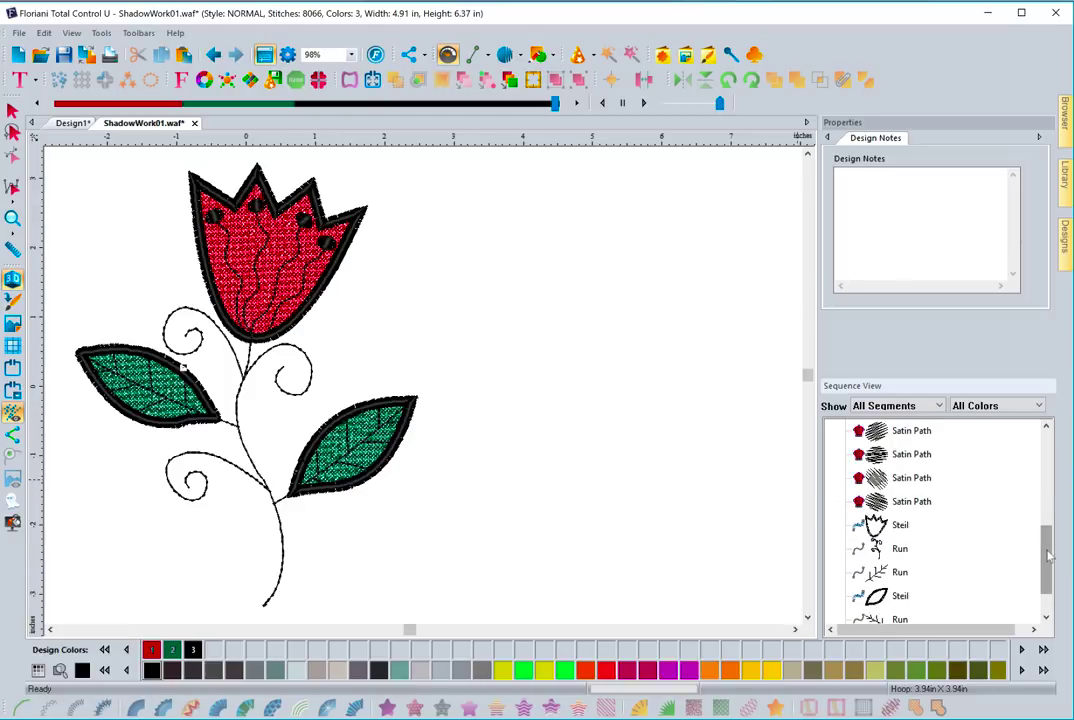
scroll(1048, 563, down, 1)
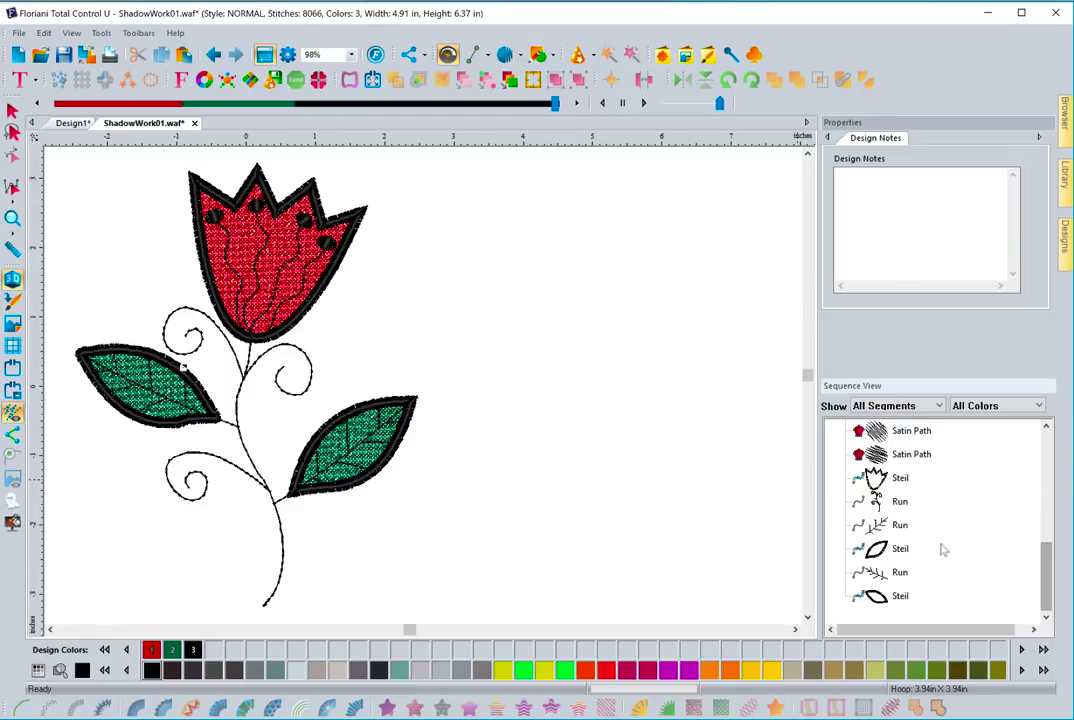
drag(1046, 570, 1048, 489)
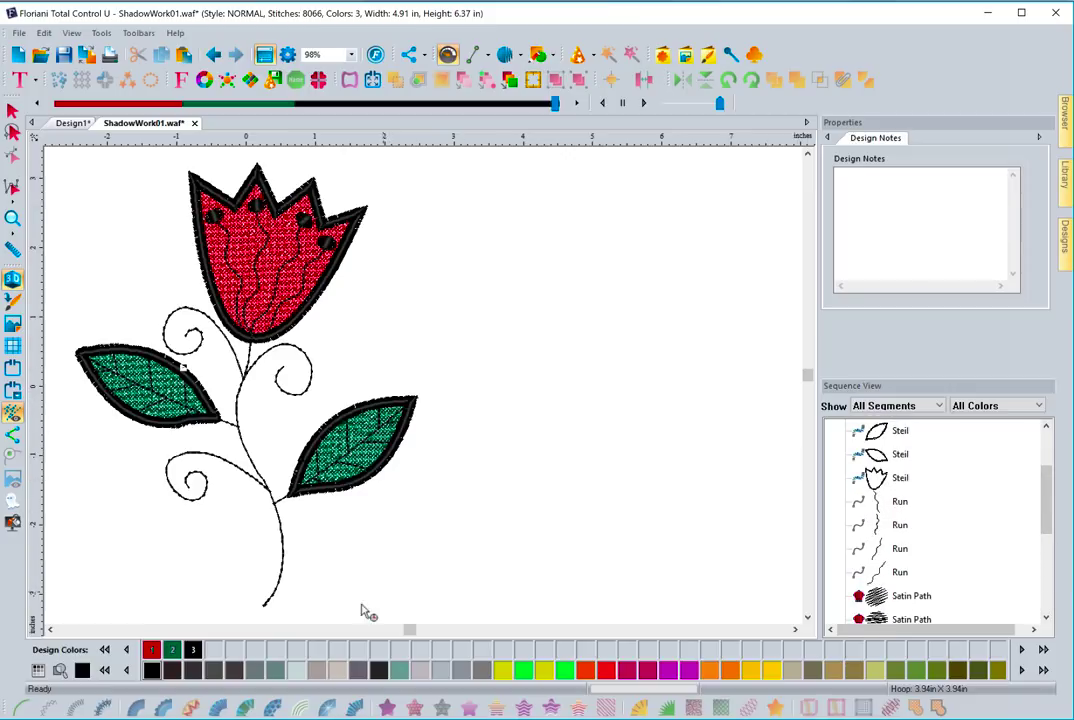
Delete the swirling stem run and both complete leaves, keeping only the tulip.
click(12, 109)
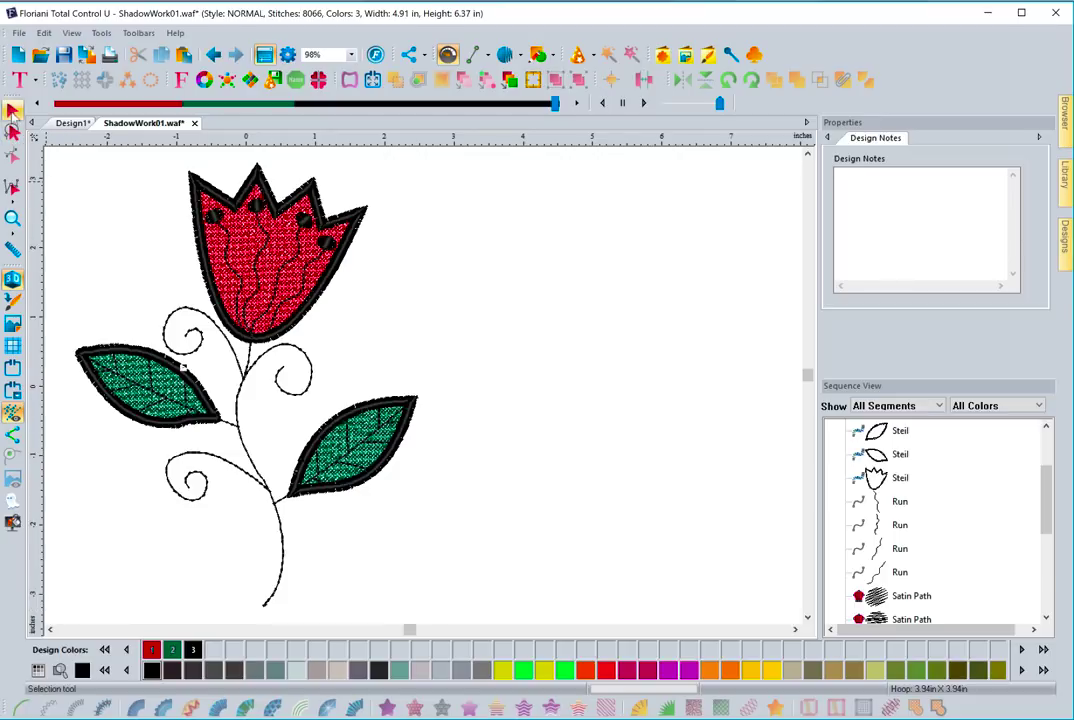
click(204, 338)
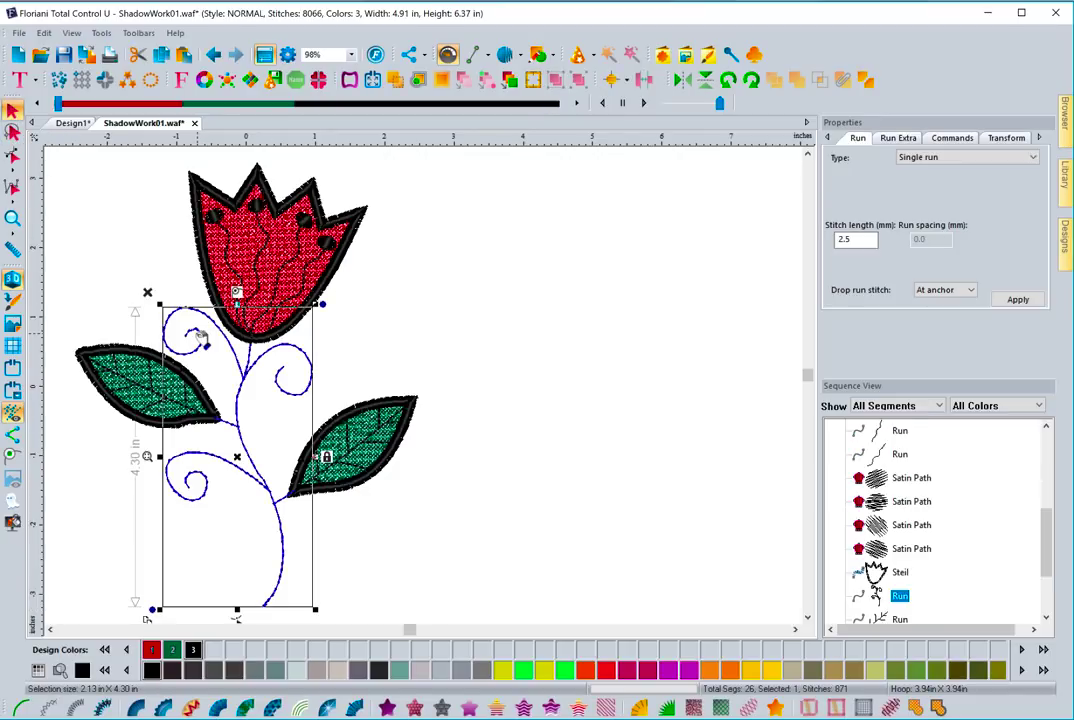
click(147, 292)
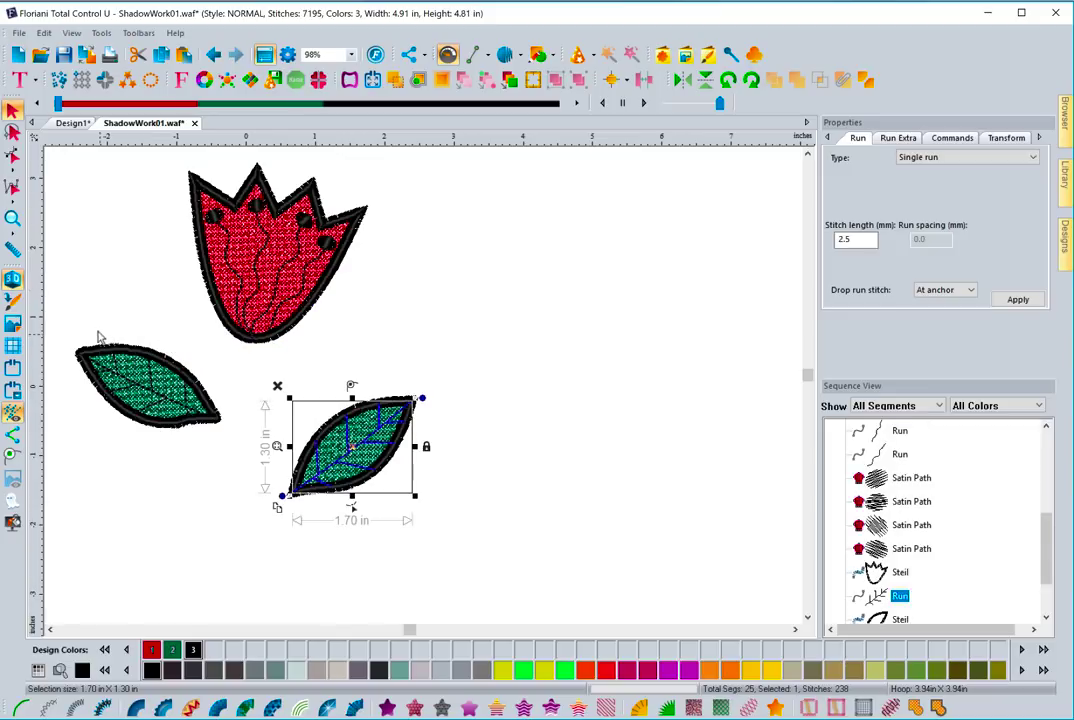
drag(72, 329, 237, 467)
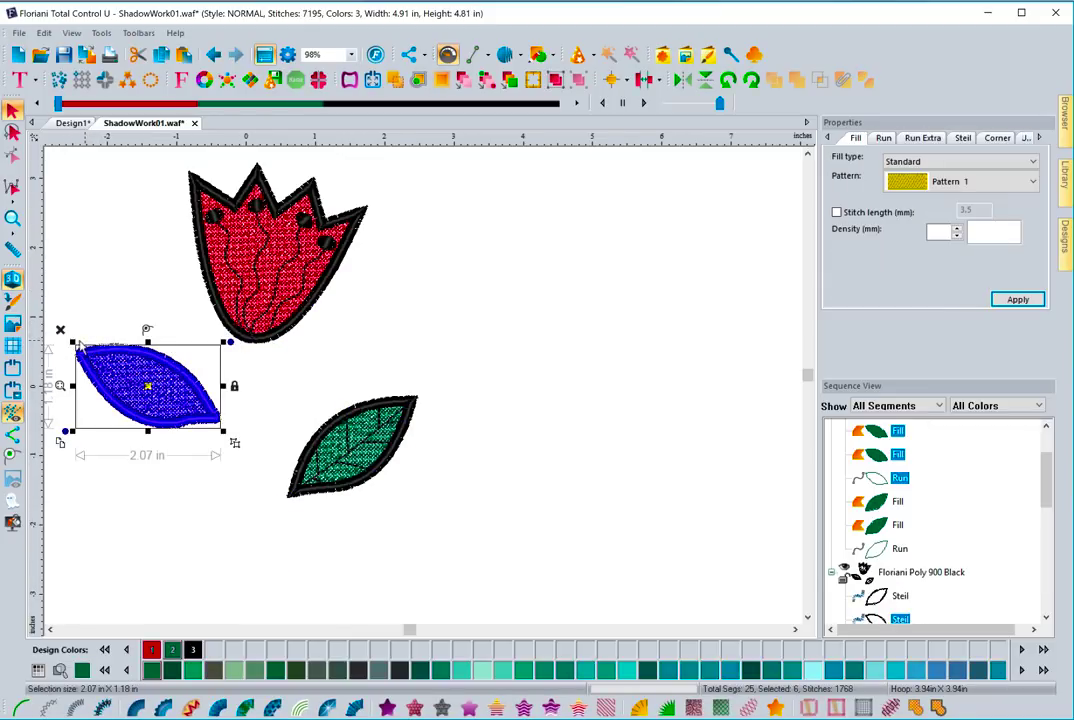
click(60, 330)
click(276, 516)
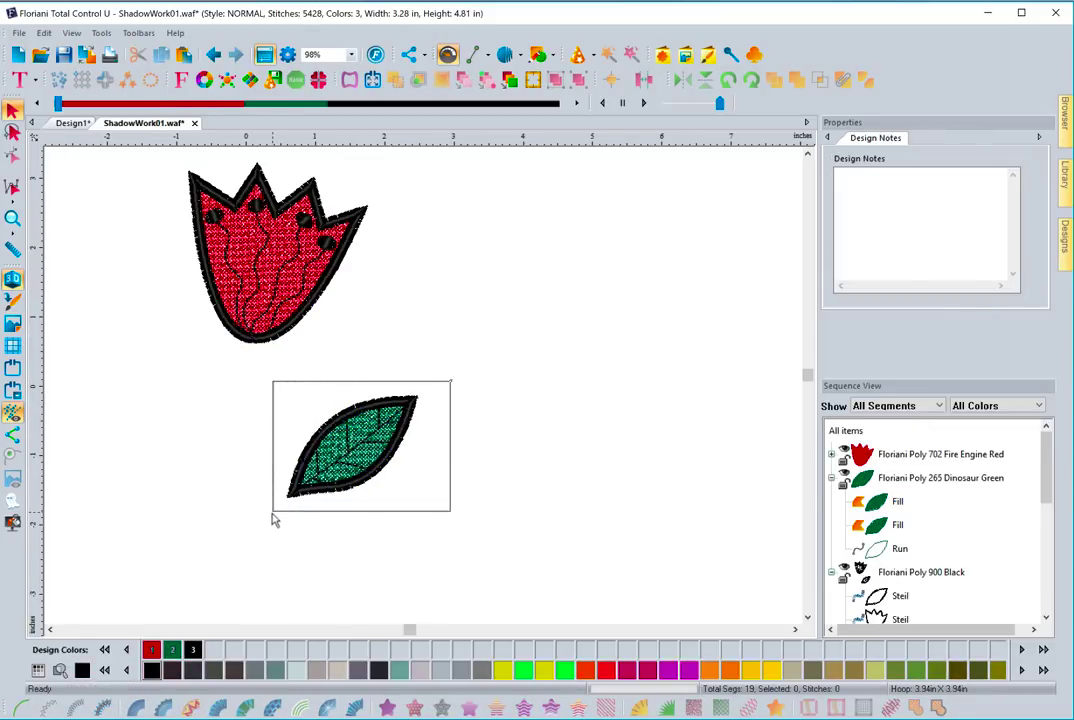
click(405, 425)
click(272, 378)
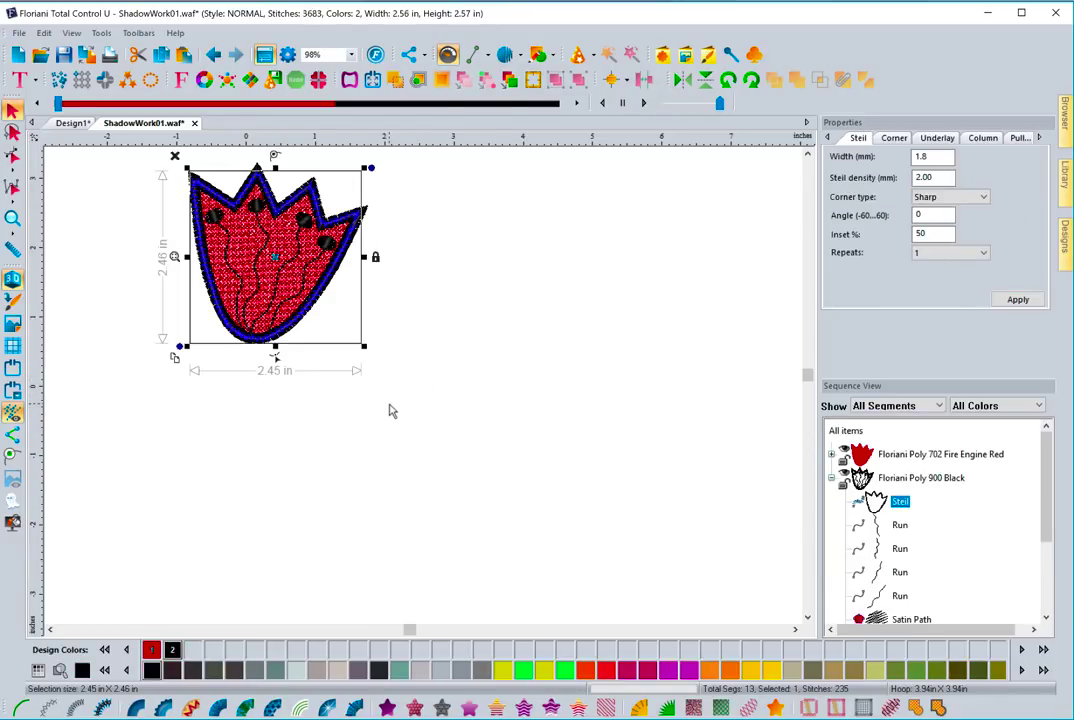
click(391, 410)
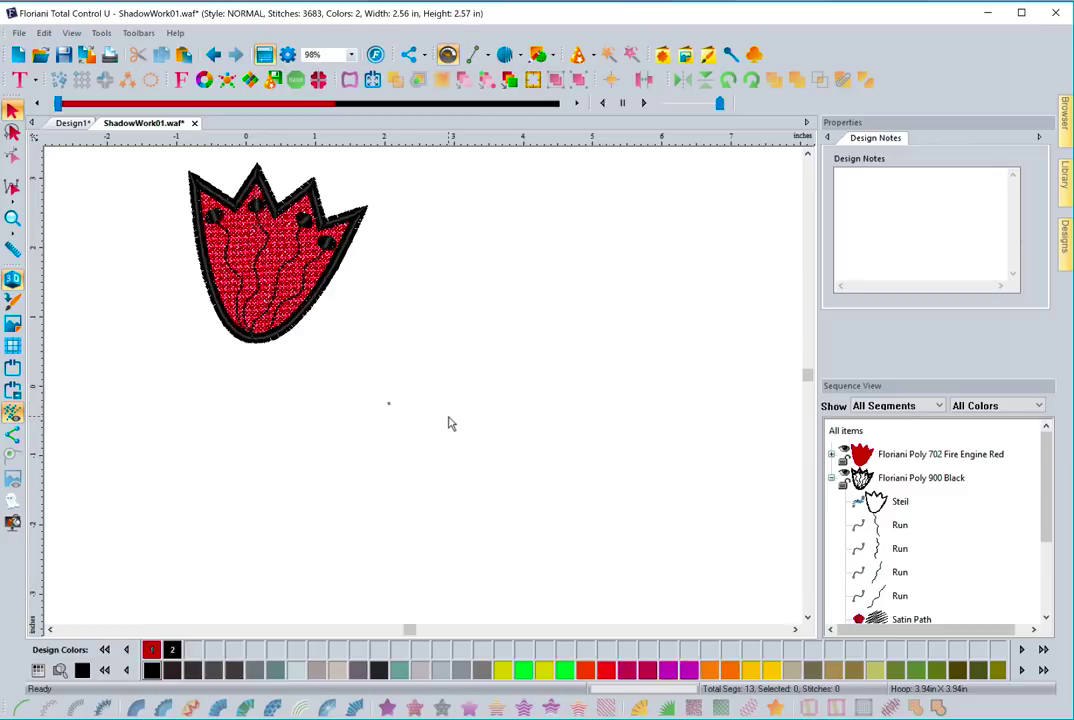
Delete the tulip's Fire Engine Red fill layer, keeping the black outline and inner details.
click(890, 454)
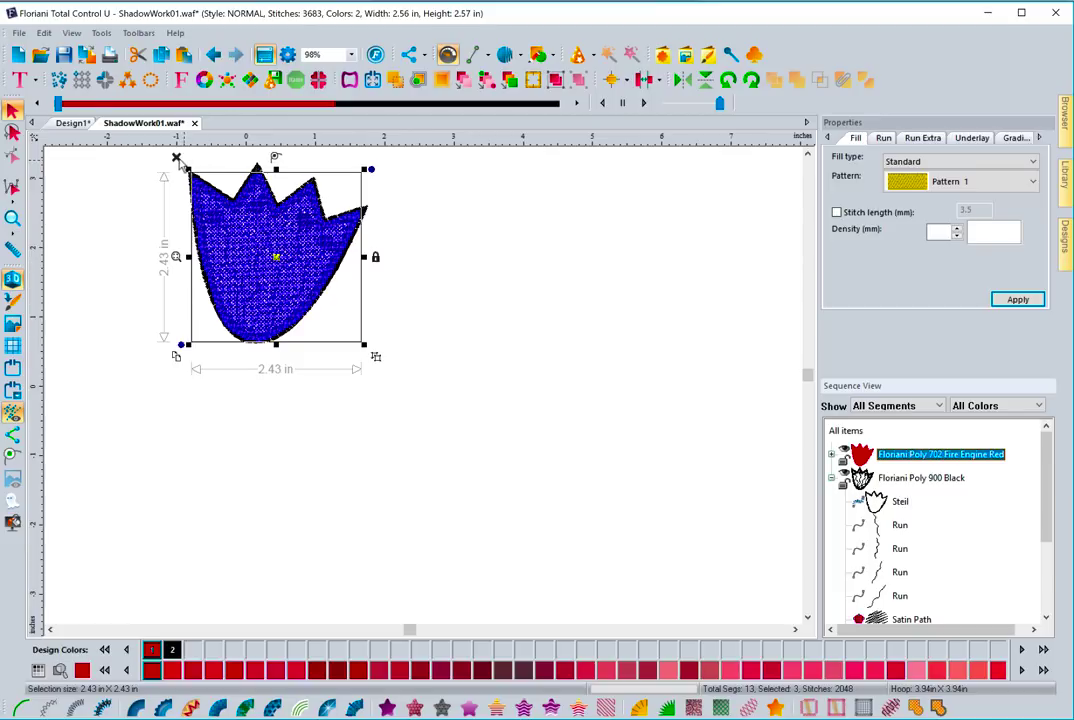
click(178, 160)
click(537, 297)
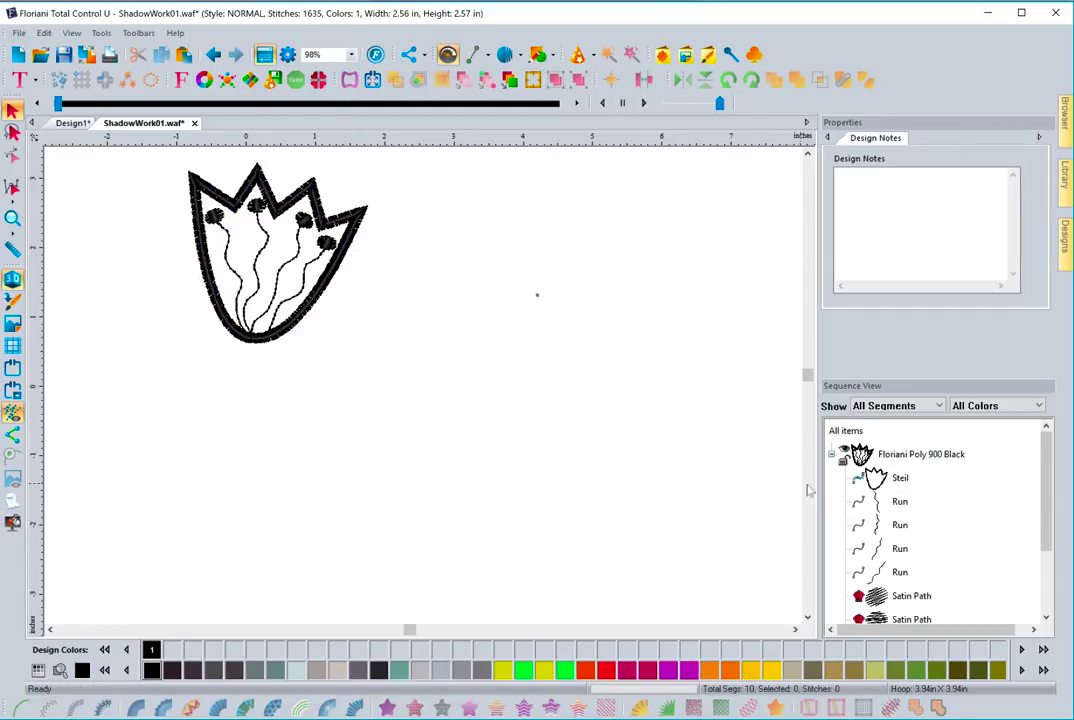
Delete the first tulip Steil segment in the Black layer, the 1.8 mm wide one, after undoing its reordering.
click(900, 478)
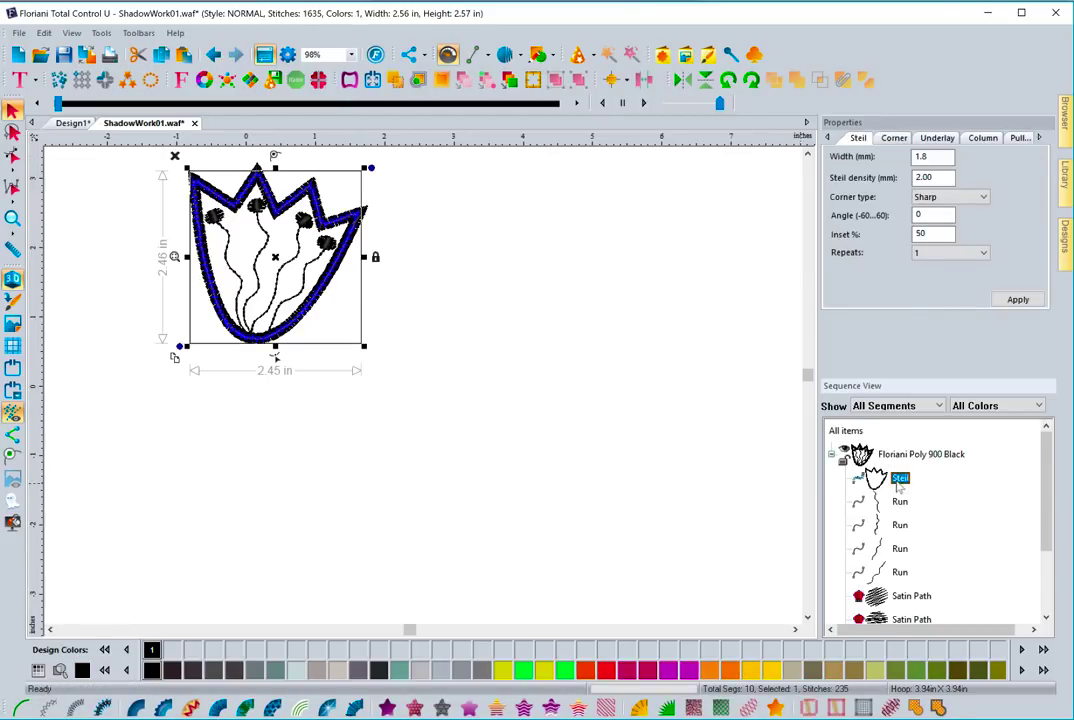
drag(898, 487, 891, 507)
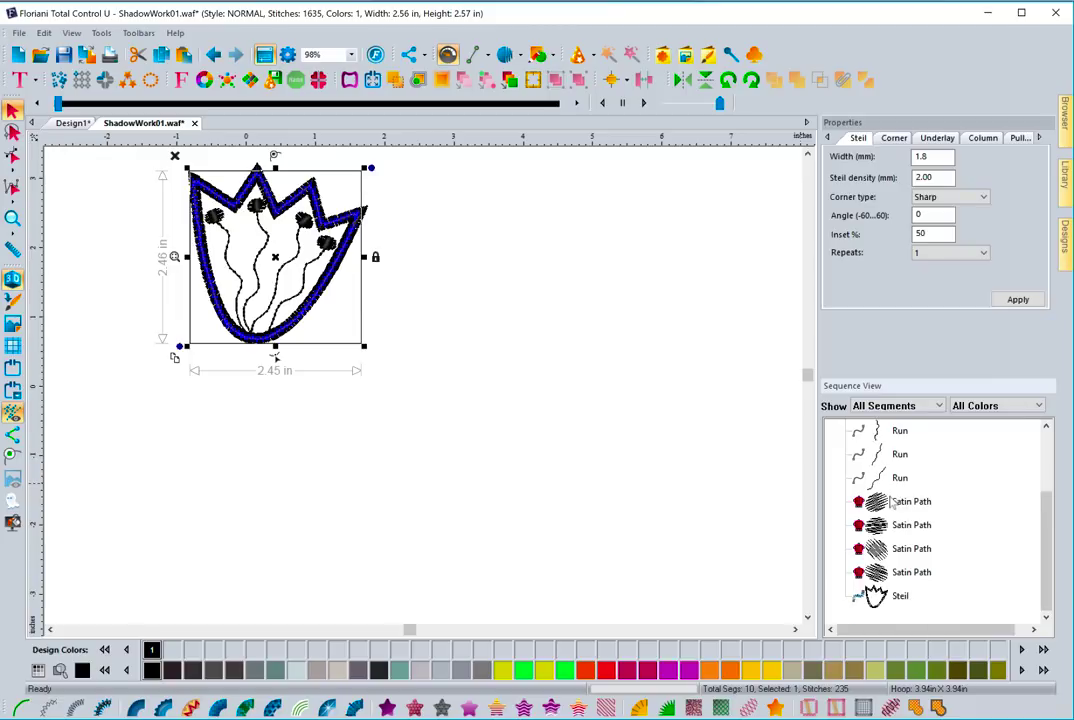
key(ctrl+z)
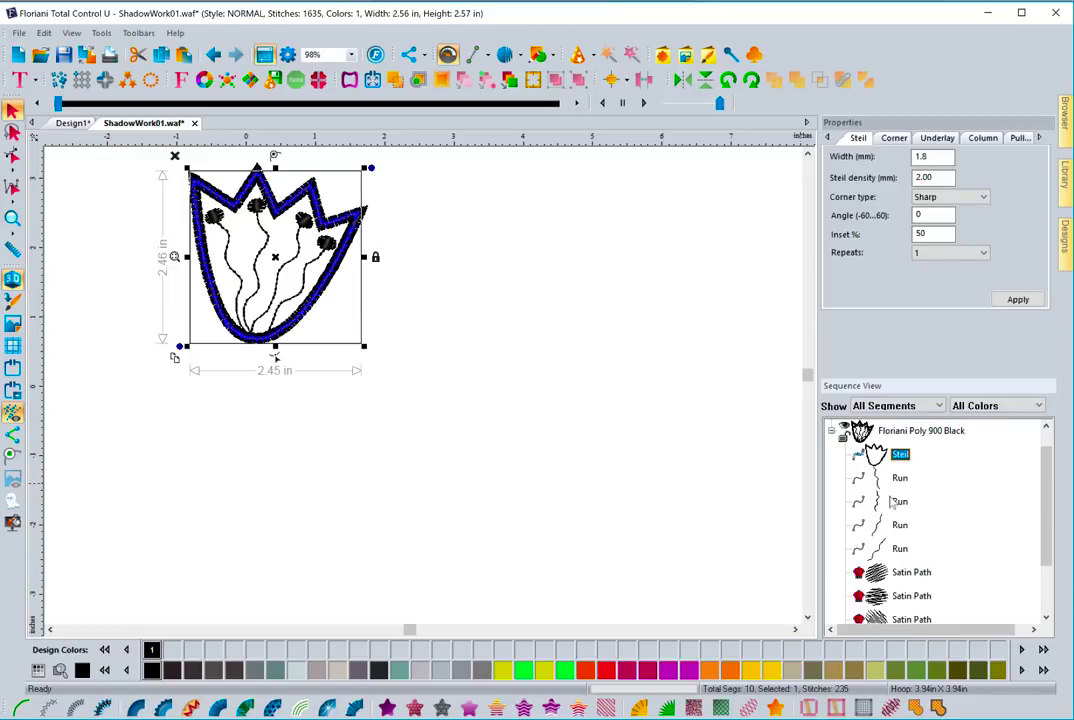
key(Delete)
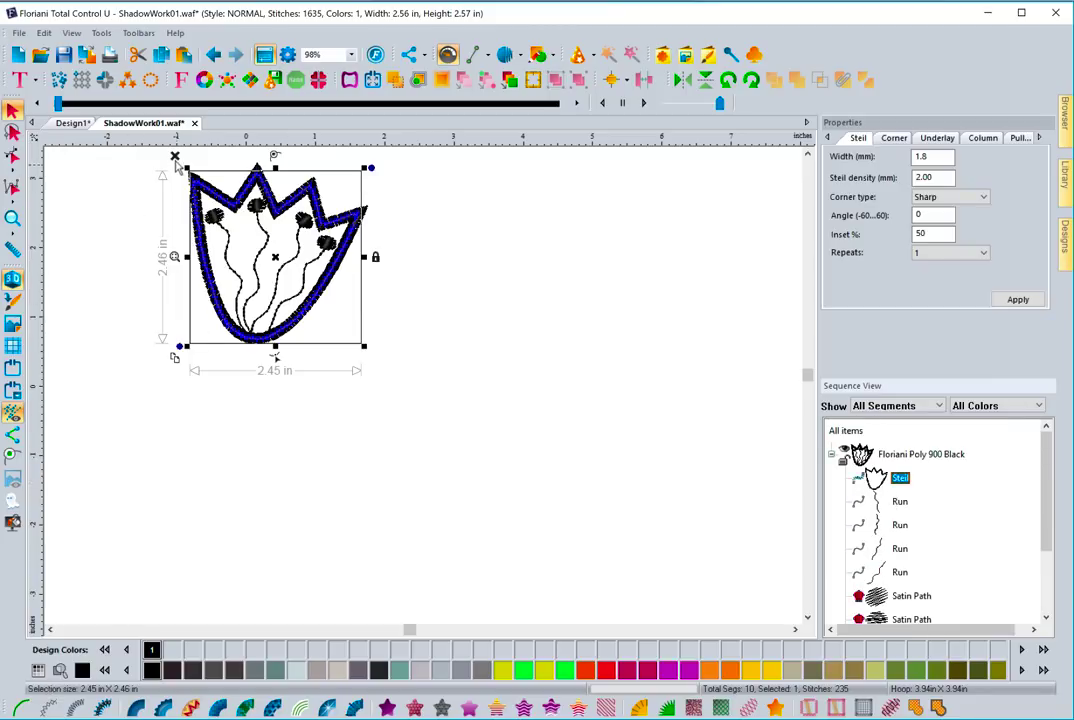
click(438, 314)
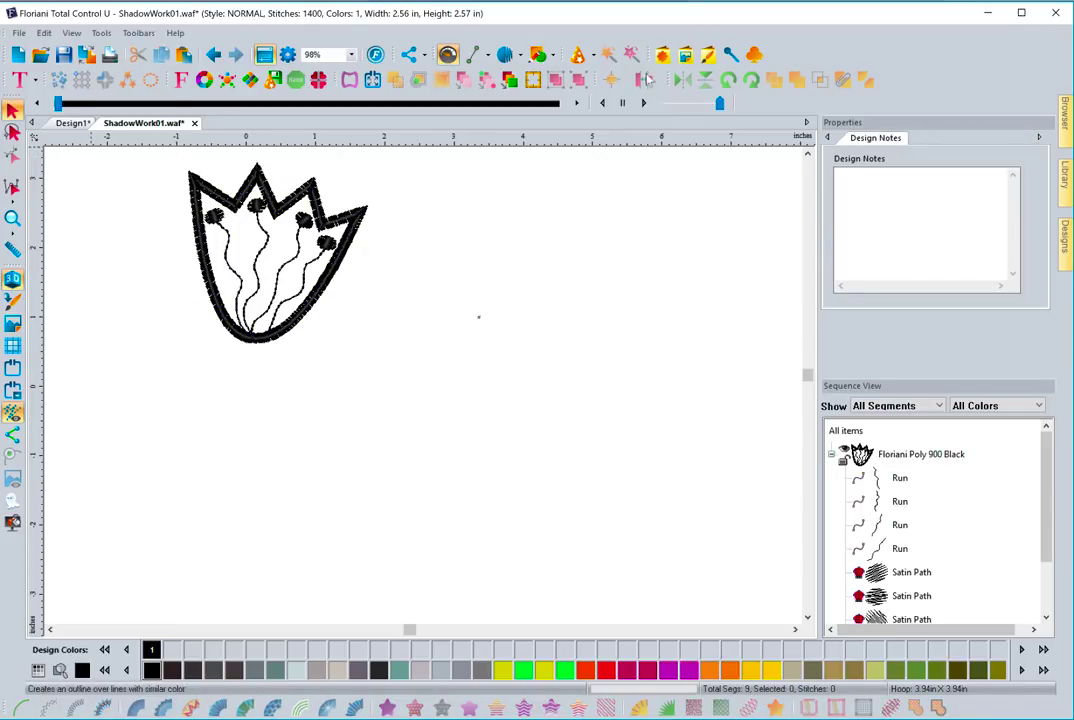
Select all remaining black tulip segments and apply Auto Shadow Work to them.
click(644, 103)
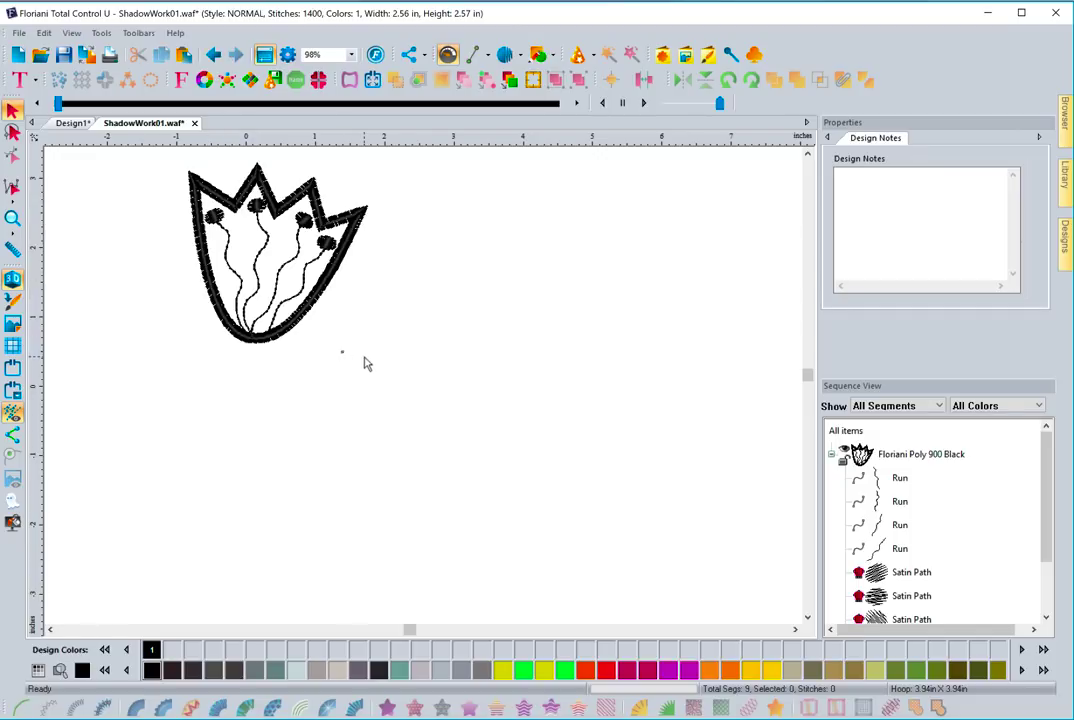
drag(415, 372, 141, 162)
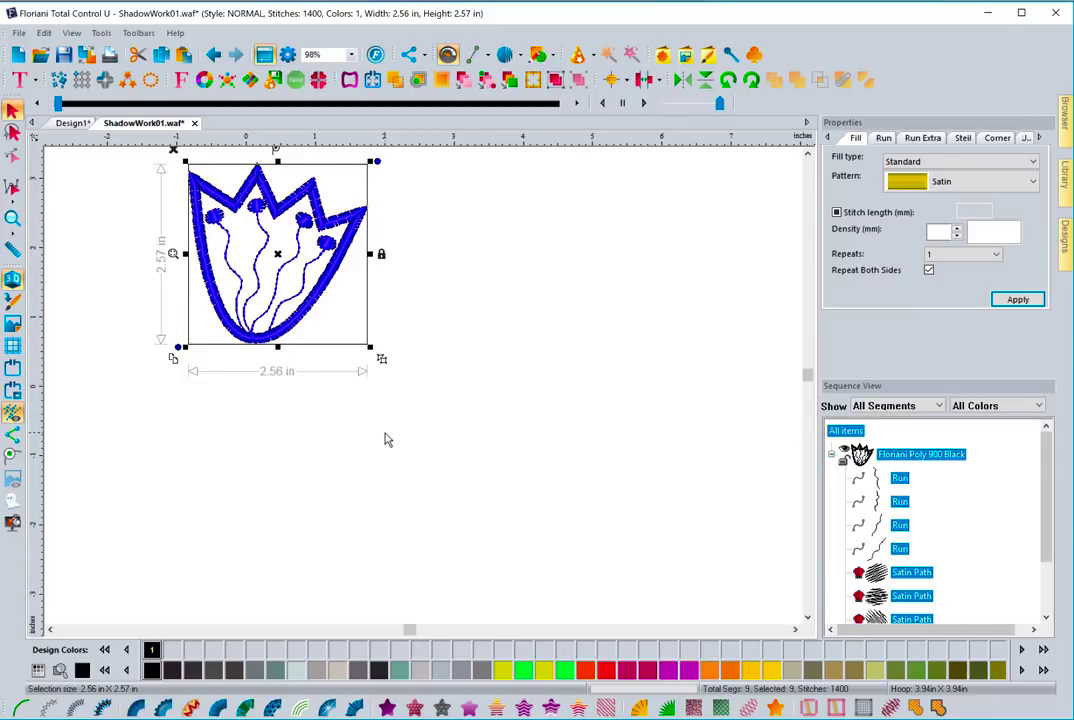
click(938, 708)
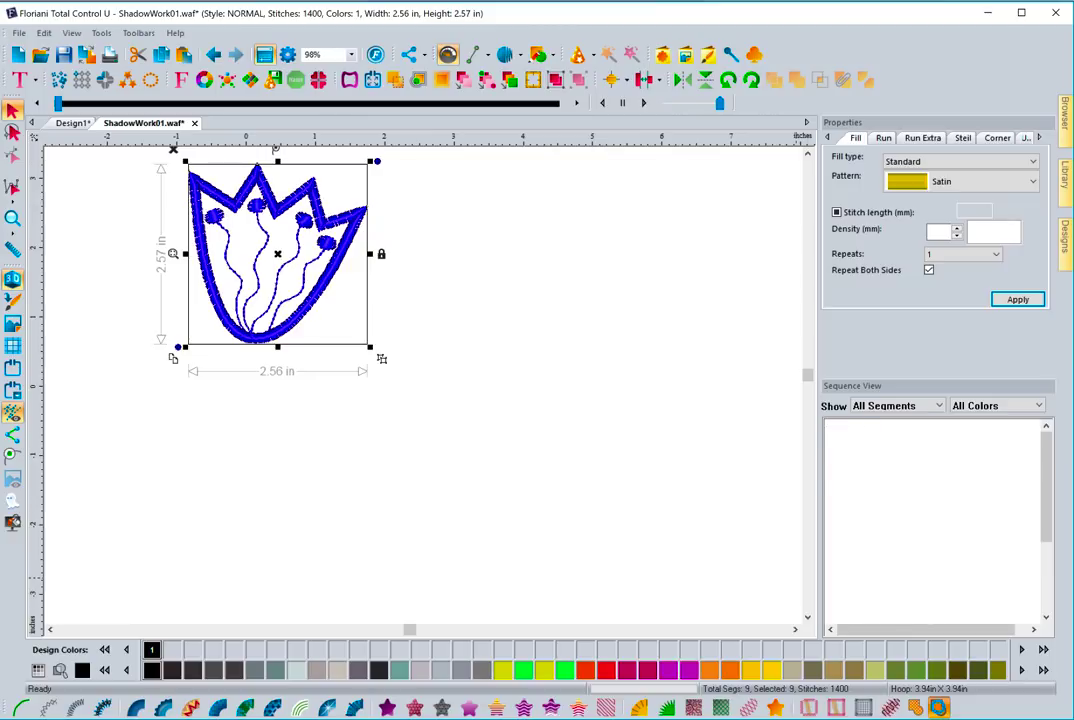
click(565, 381)
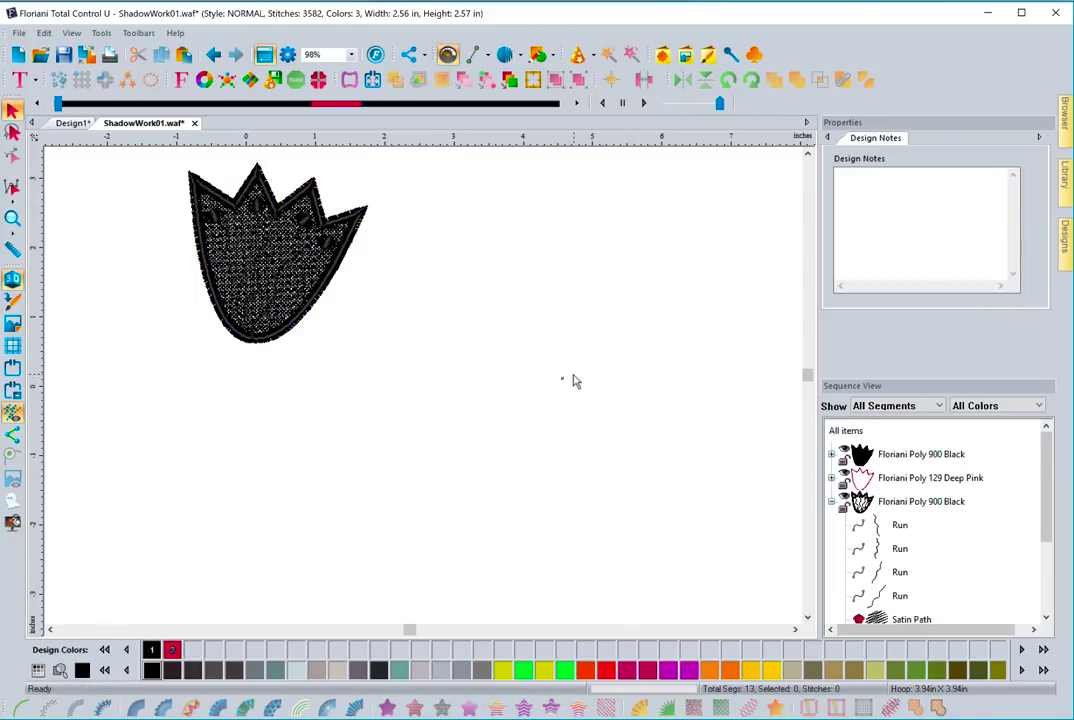
Recolor the tulip's new black fill layer as Floriani Poly 129 Deep Pink and play through the stitching order.
click(901, 456)
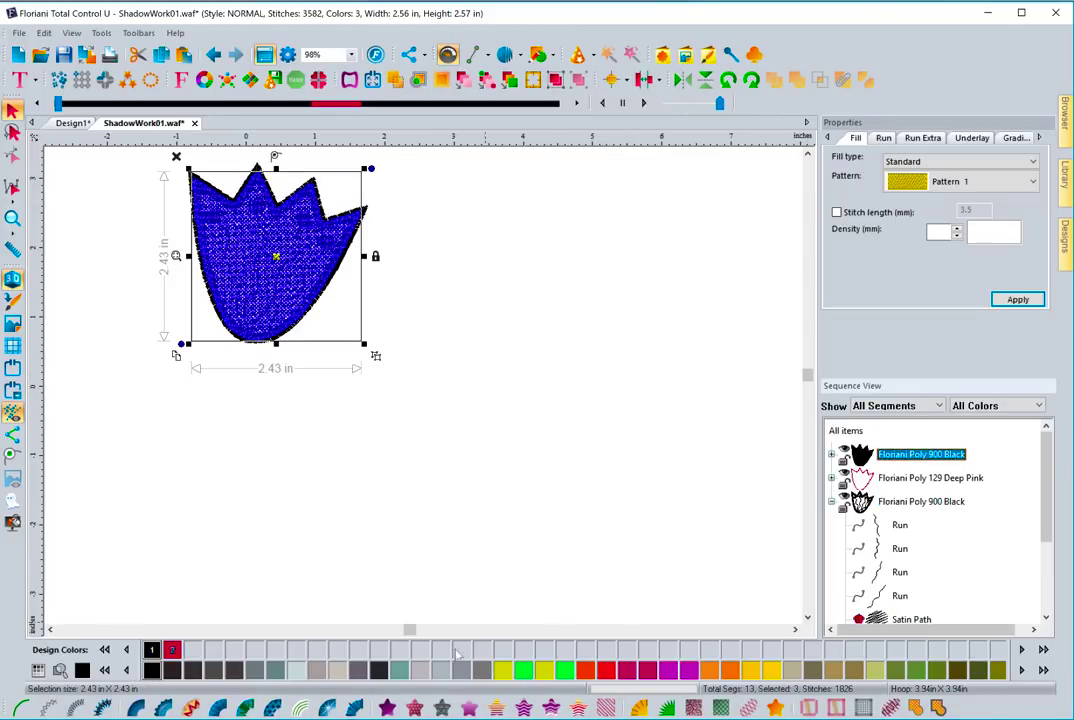
click(380, 434)
mouse_move(58, 104)
mouse_down()
mouse_move(152, 106)
mouse_move(209, 134)
mouse_move(615, 210)
mouse_up()
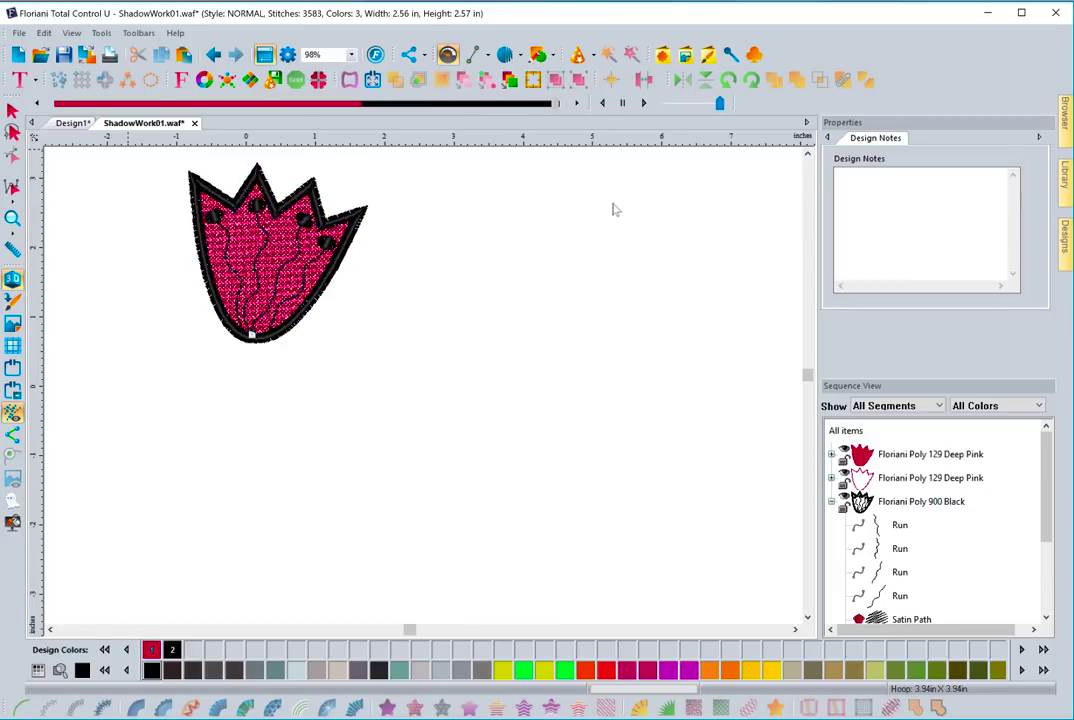
click(12, 110)
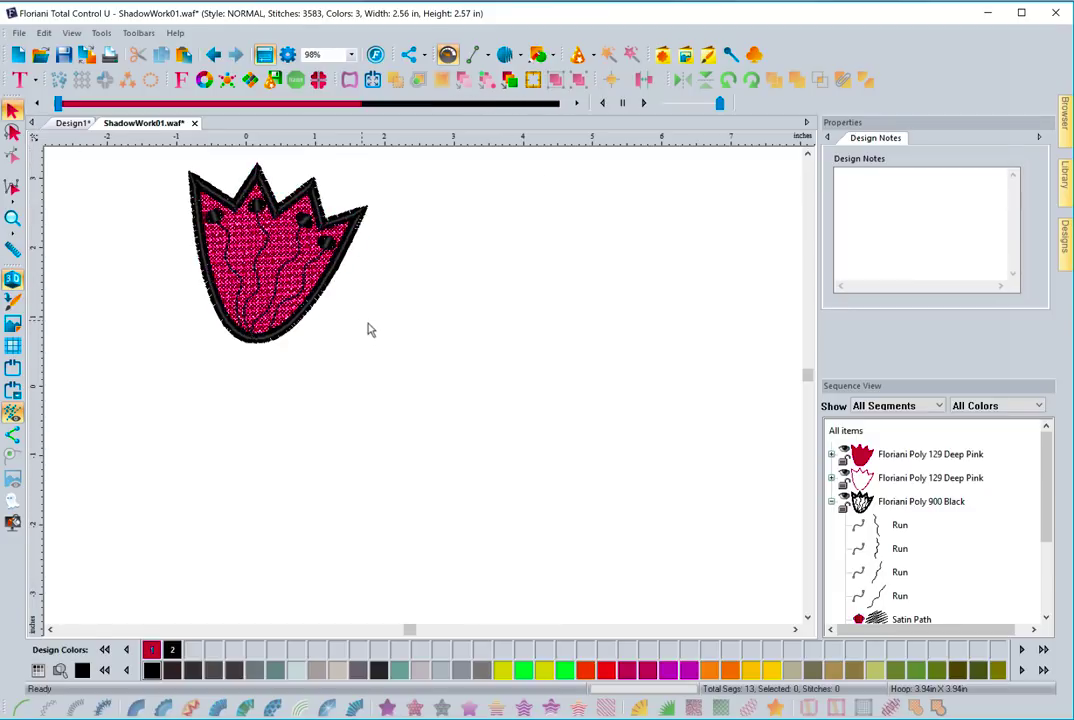